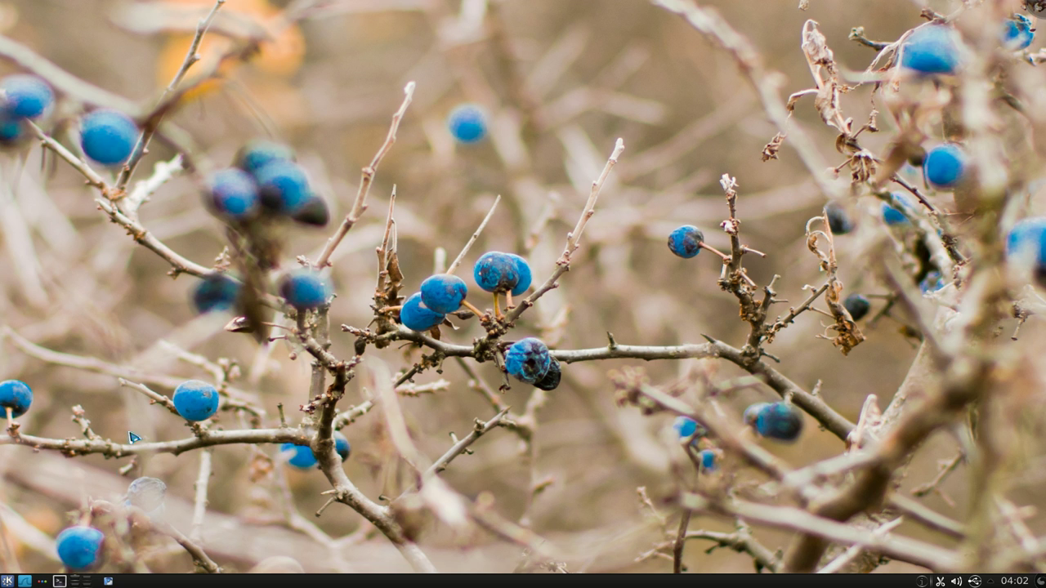
Step: Launch Konsole from the taskbar to get a bash prompt
click(59, 581)
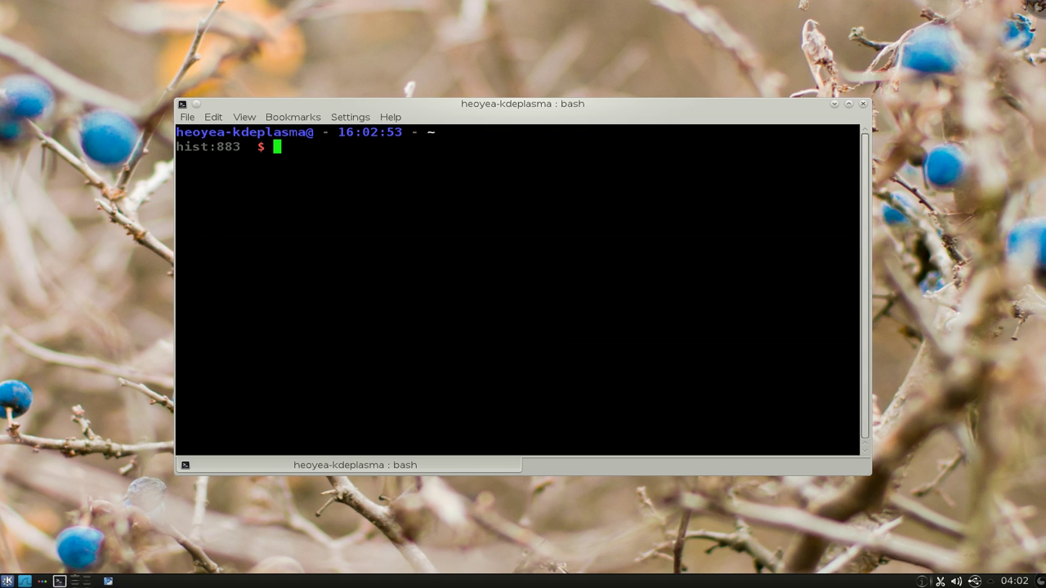
Step: Run pianobar and sign in with the account e-mail and password to list five stations
text(pianobar)
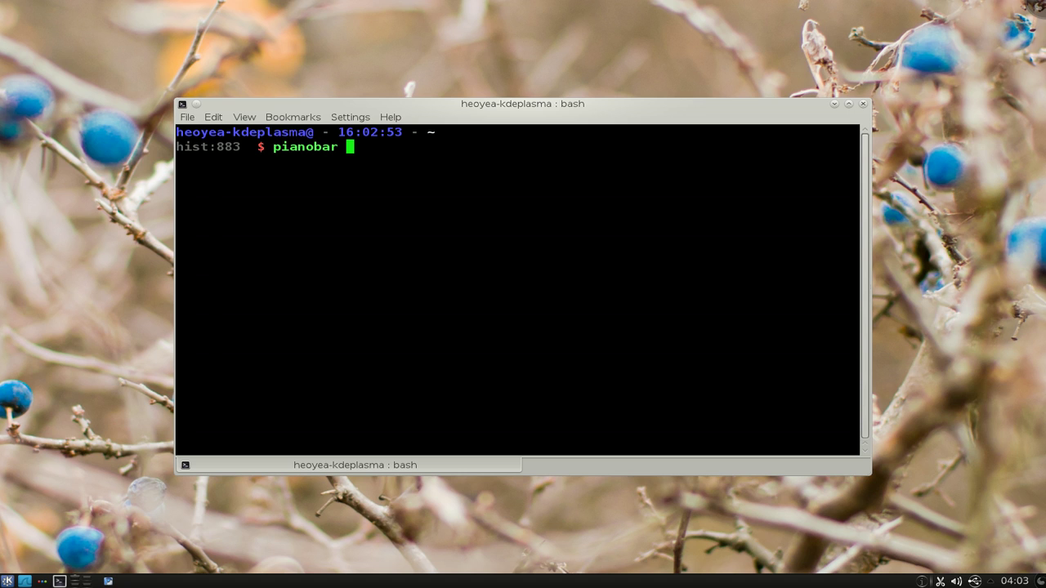
key(Return)
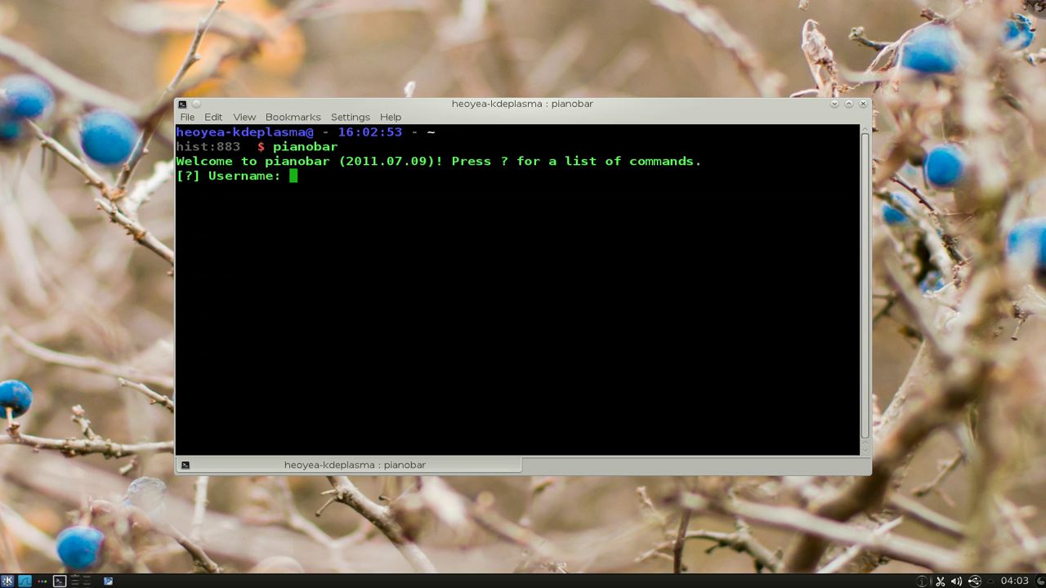
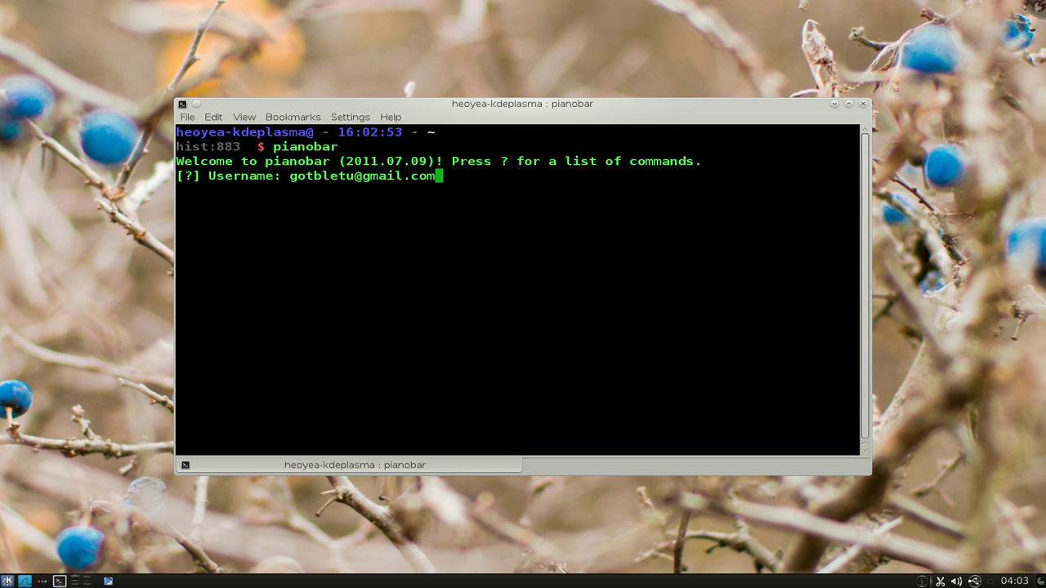
key(Return)
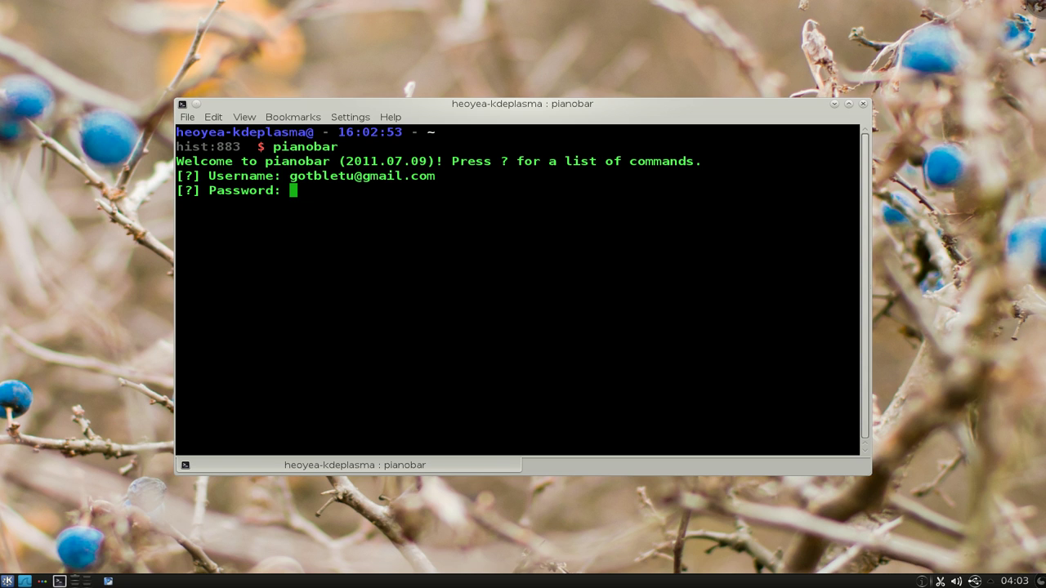
key(Return)
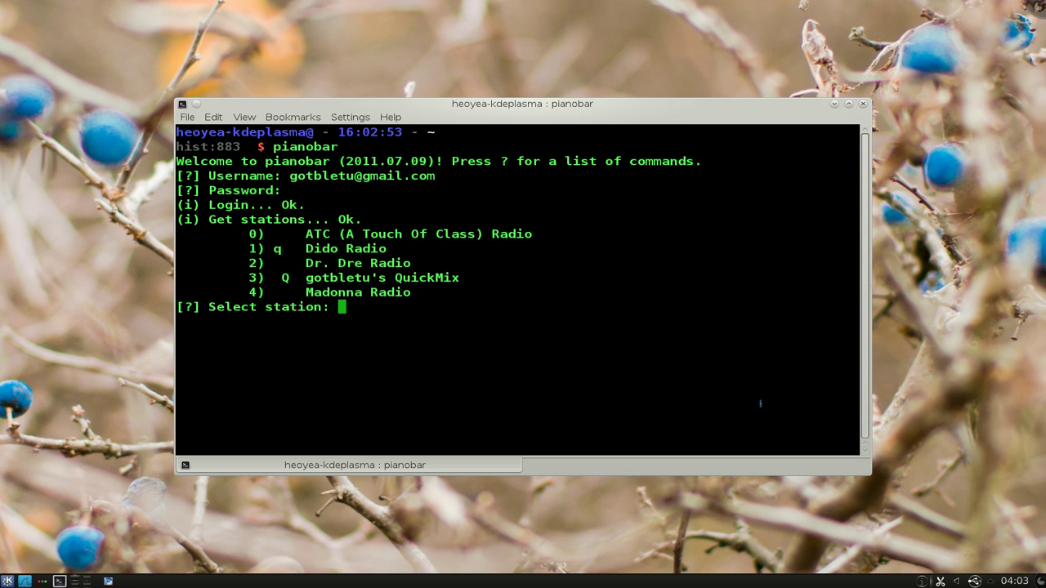
Step: Tune to station 4, Madonna Radio, and skip from 'Faith' to 'Open Your Heart'
text(4)
key(Return)
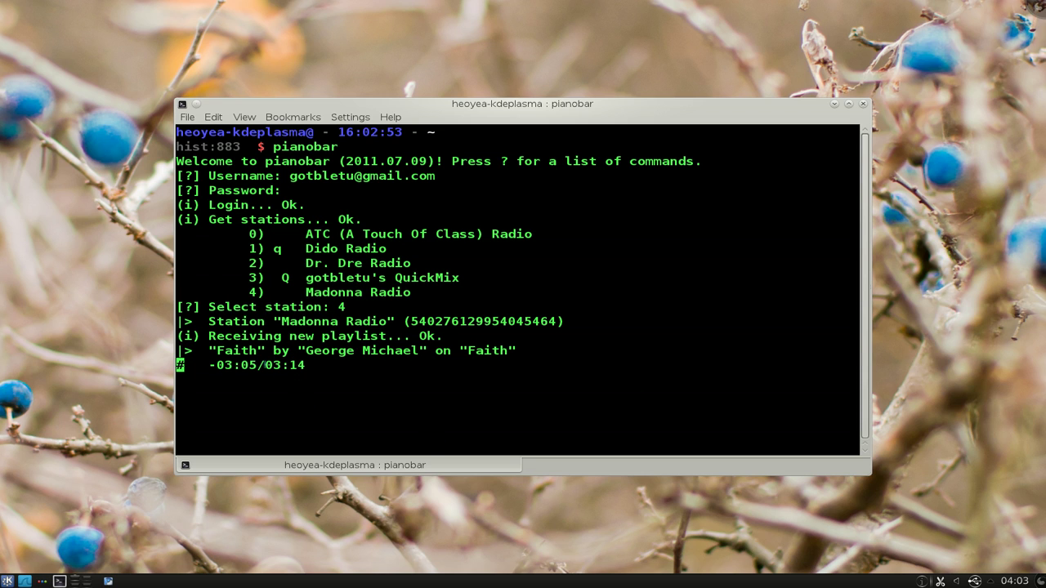
double_click(237, 366)
key(n)
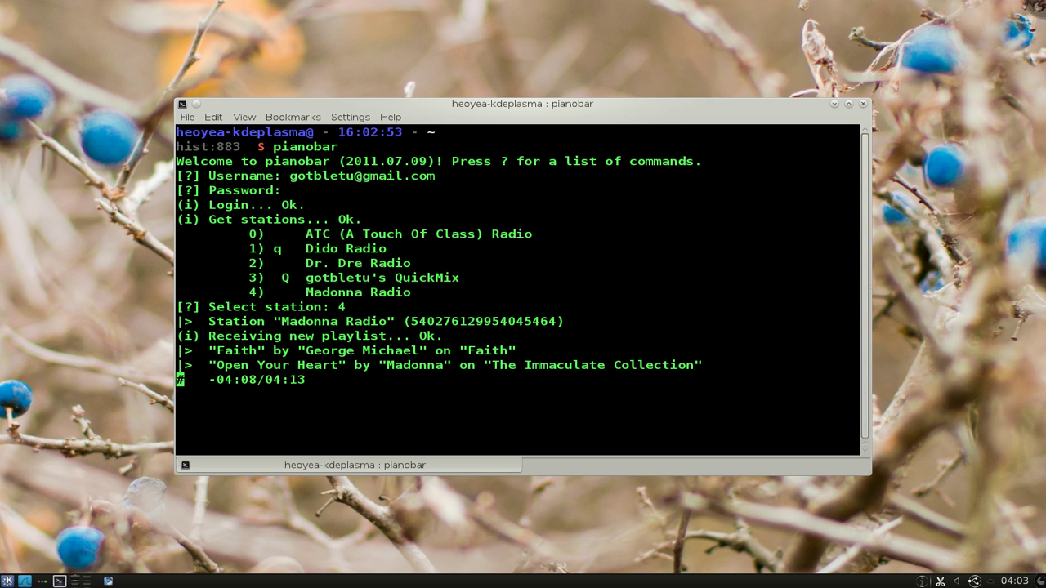
Step: Print pianobar's command help, highlighting the love song and create new station entries
key(question)
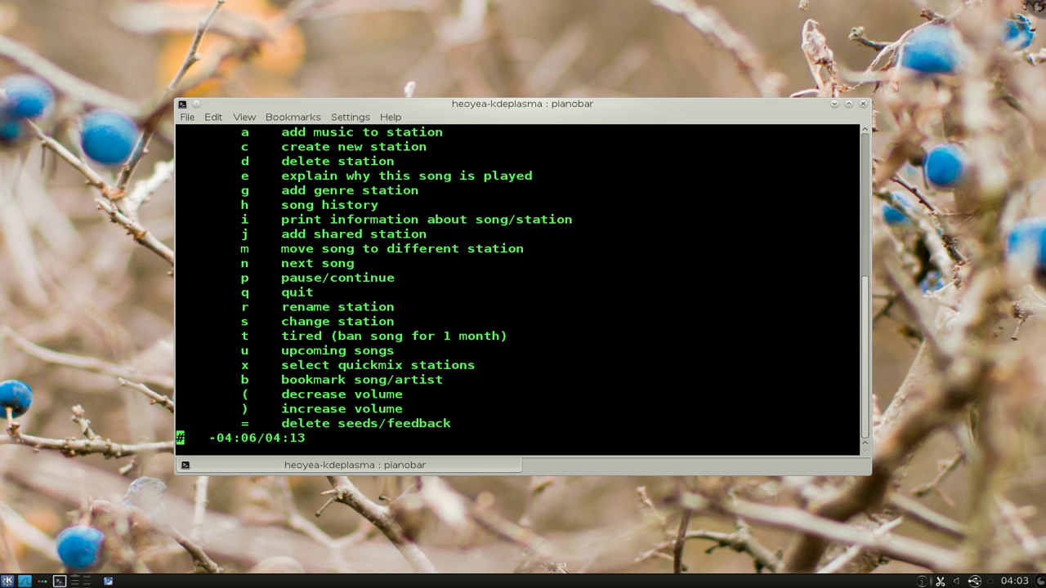
scroll(530, 311, up, 1)
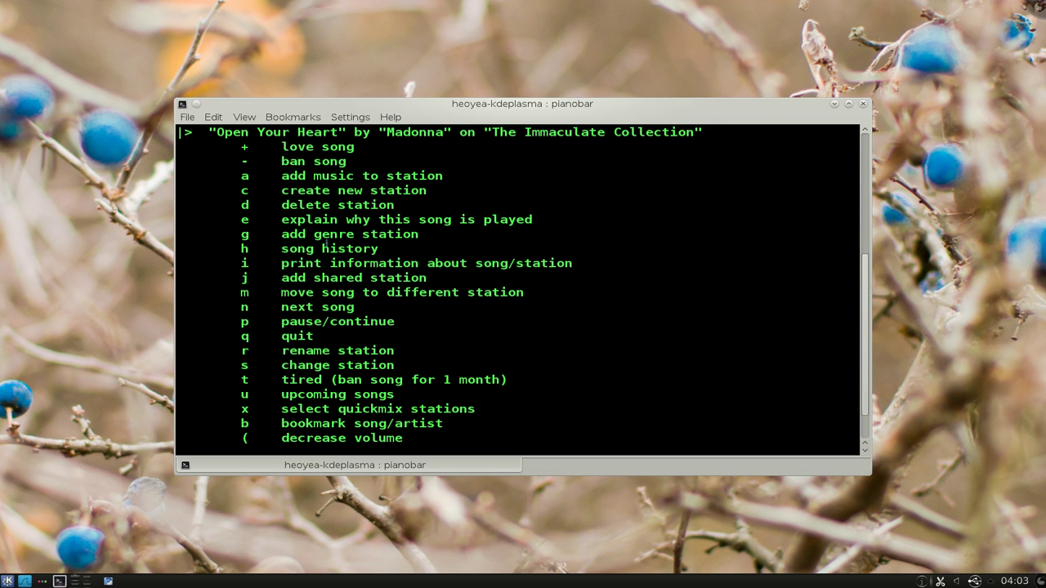
drag(283, 144, 288, 160)
click(288, 167)
drag(241, 190, 436, 191)
click(466, 300)
scroll(467, 300, down, 1)
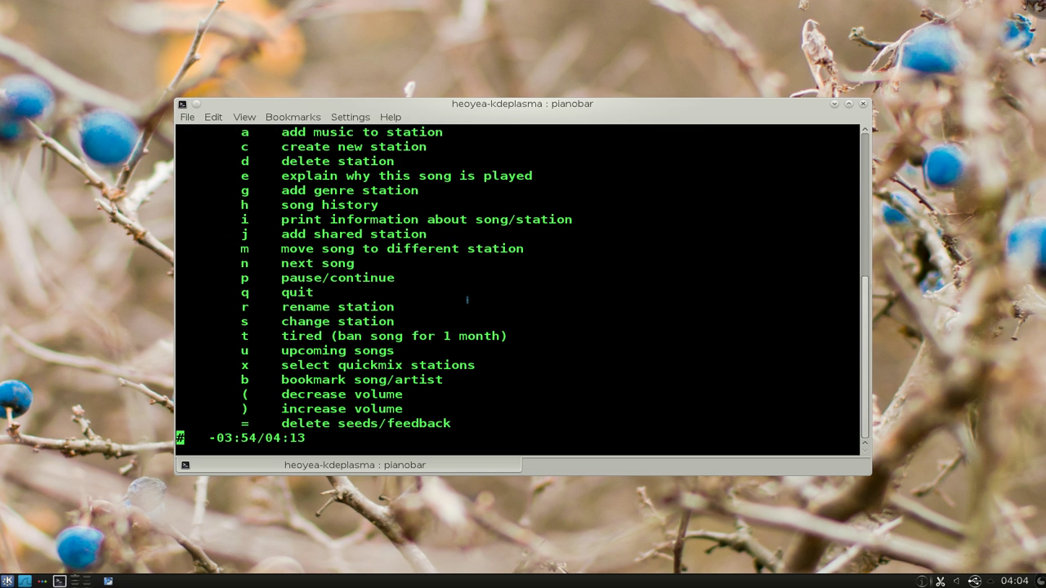
Step: Create a new station by searching 'Lady Gaga' as an artist and choosing result 0
key(c)
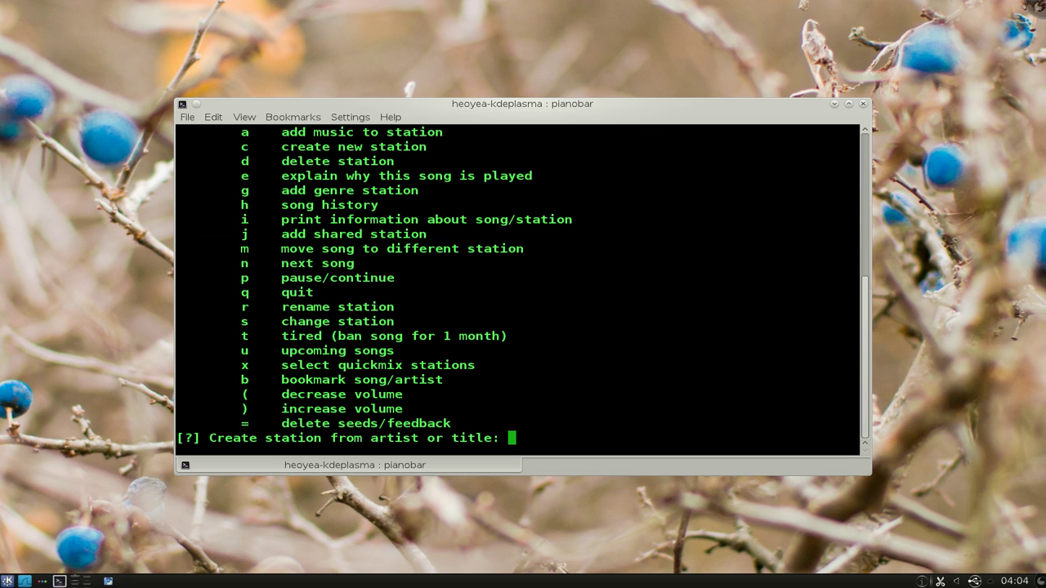
text(Lady Gaga)
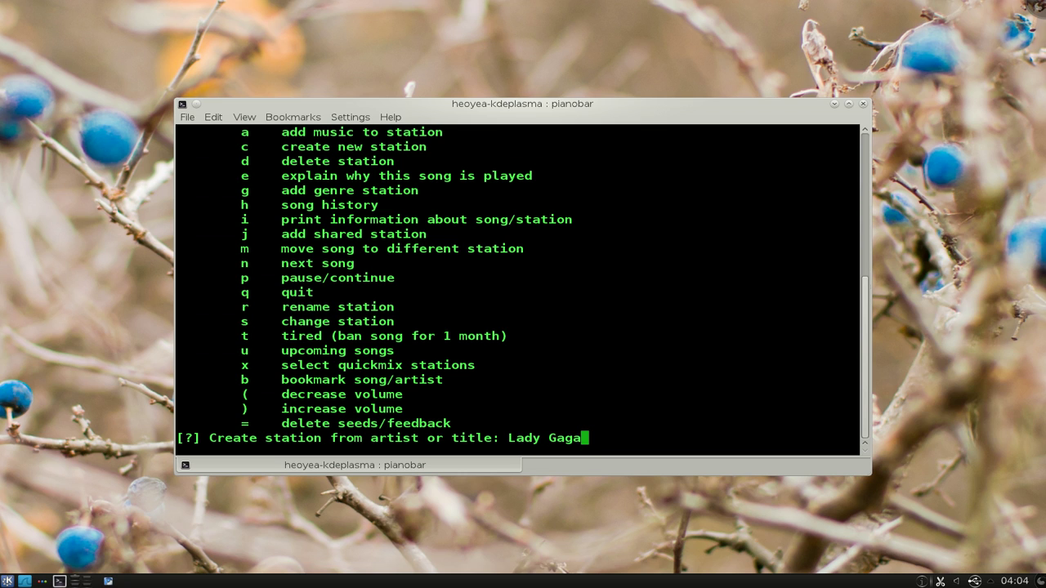
key(Return)
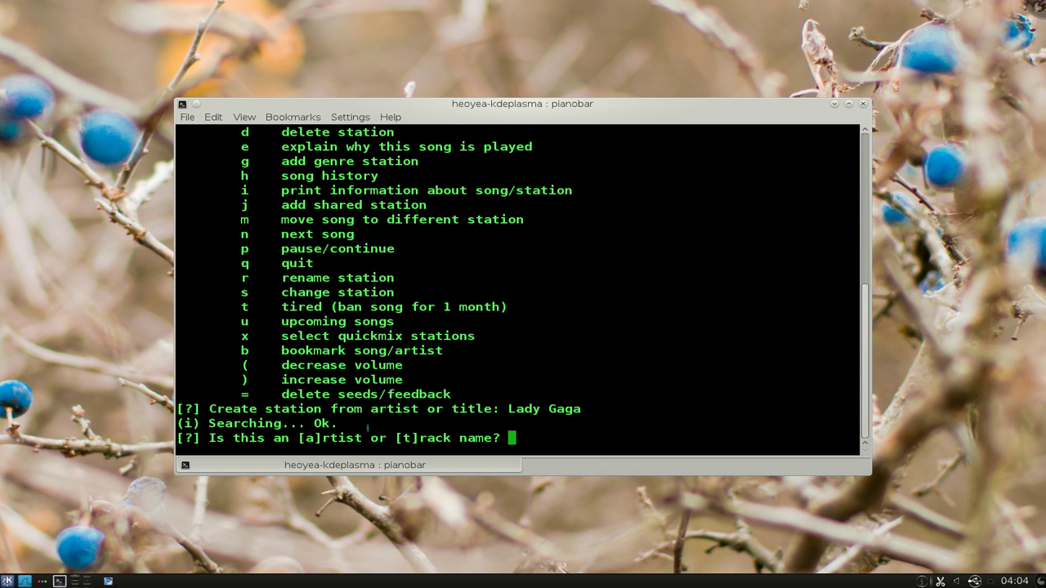
double_click(342, 440)
double_click(439, 440)
click(549, 436)
text(a)
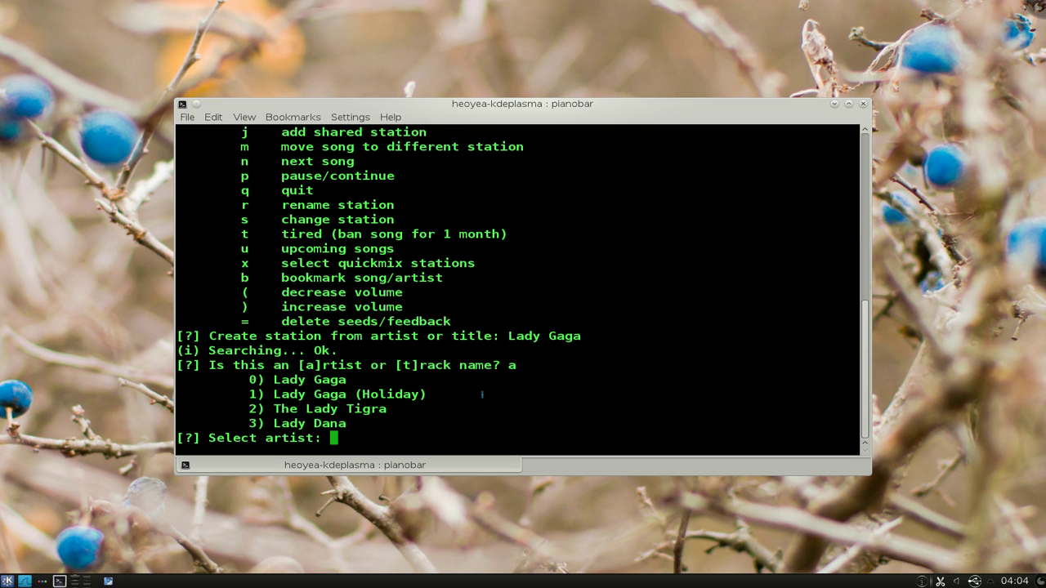
text(0)
key(Return)
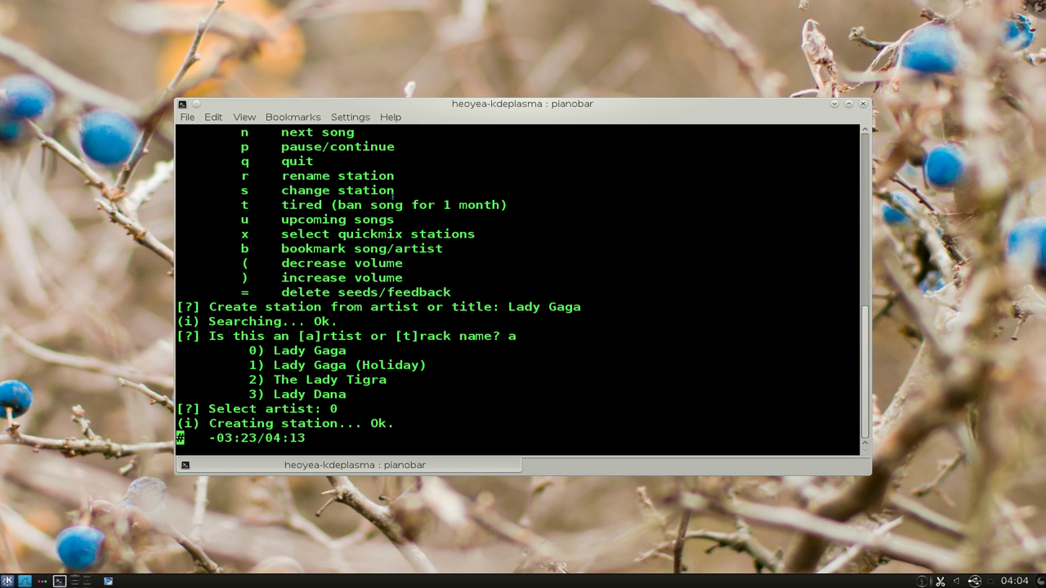
Step: Switch to station 4, Lady Gaga Radio, so 'Poker Face' from 'The Fame Monster' plays
drag(393, 191, 233, 191)
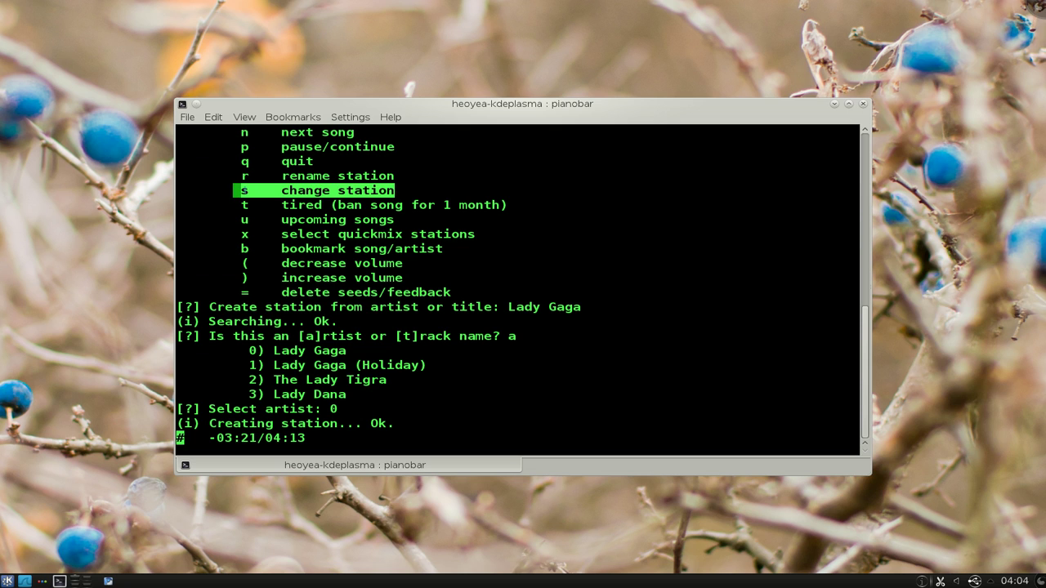
click(245, 190)
key(s)
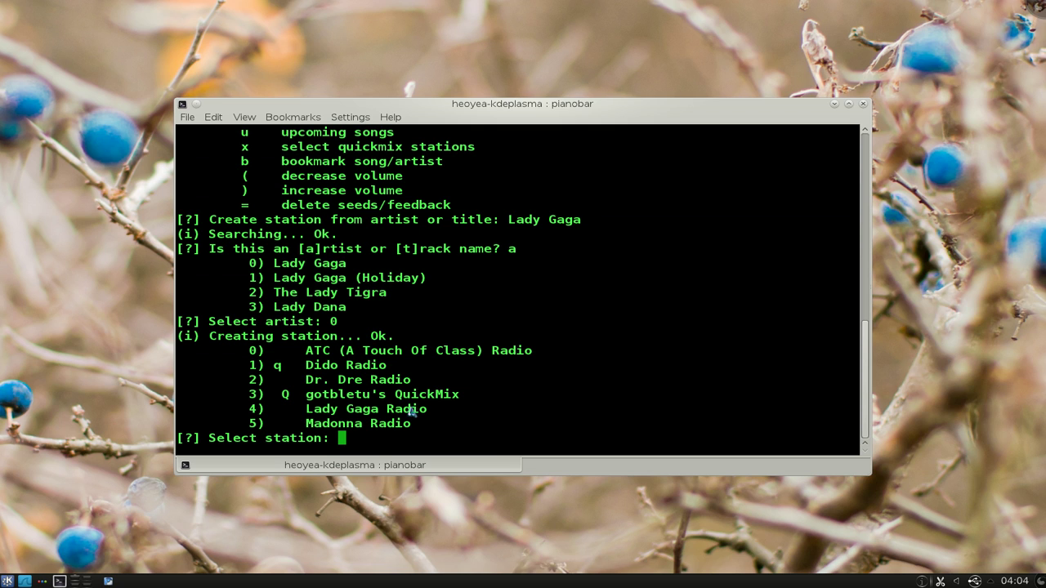
drag(428, 409, 235, 412)
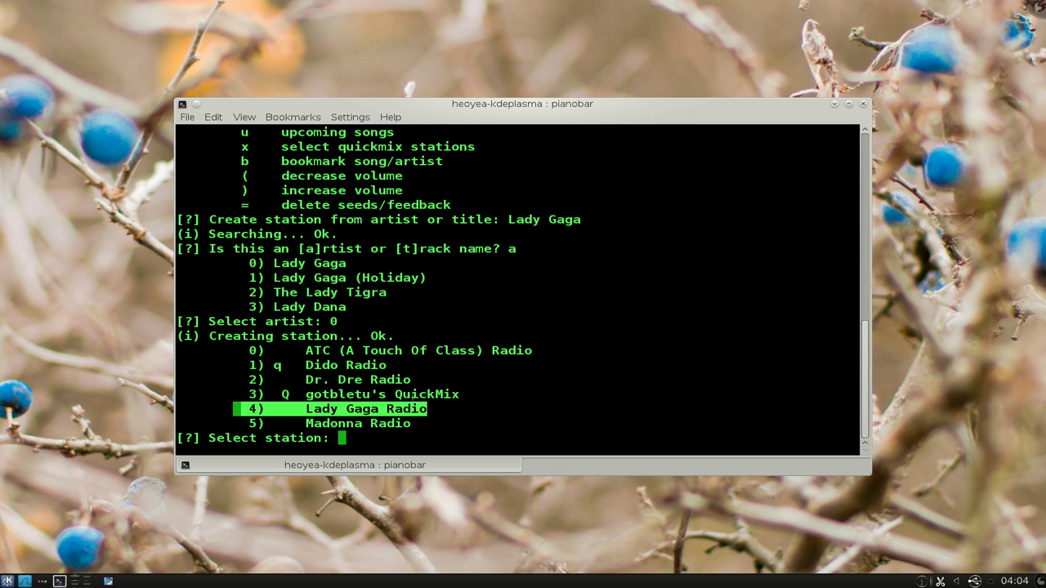
click(685, 395)
text(4)
key(Return)
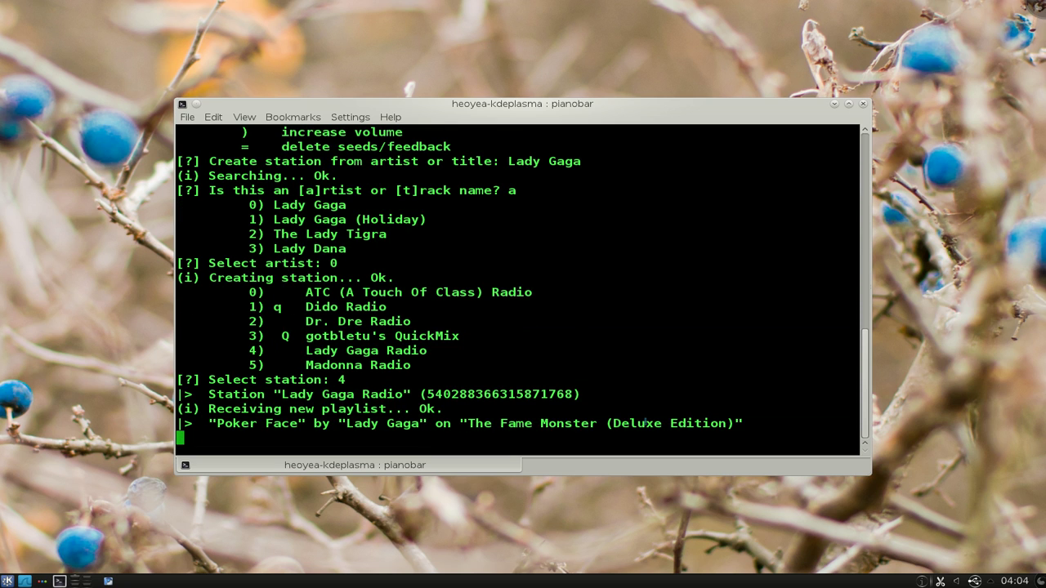
drag(310, 423, 216, 423)
click(375, 400)
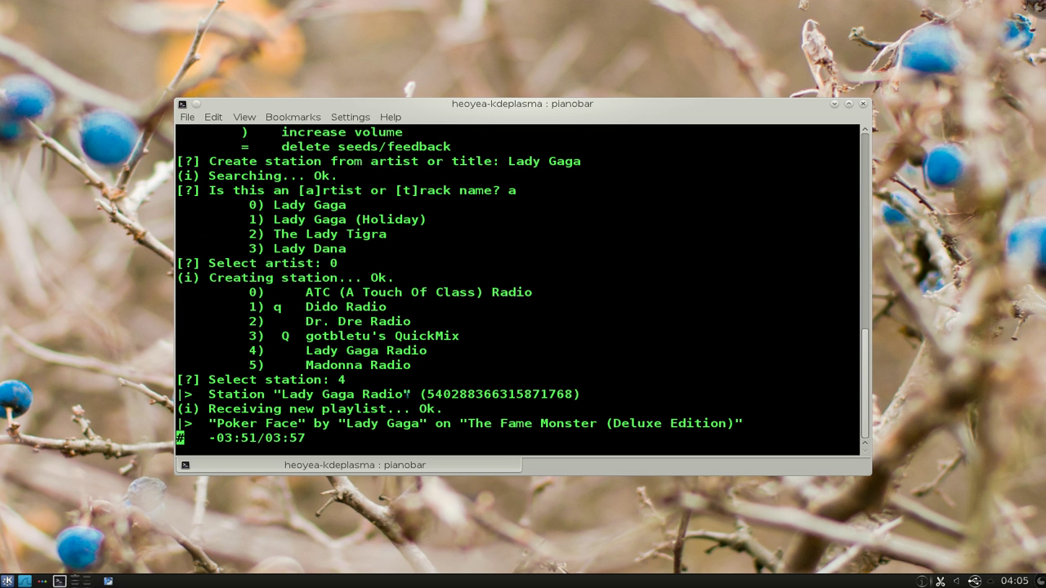
Step: Show the command help again, noting pause/continue and next song, then quit pianobar
key(question)
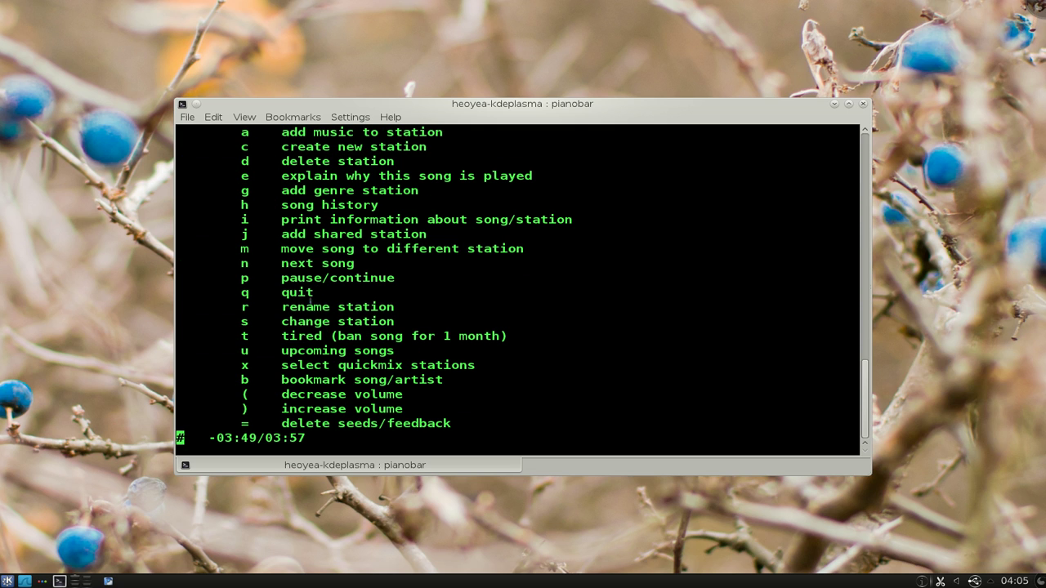
drag(240, 278, 322, 278)
click(277, 266)
drag(243, 264, 331, 267)
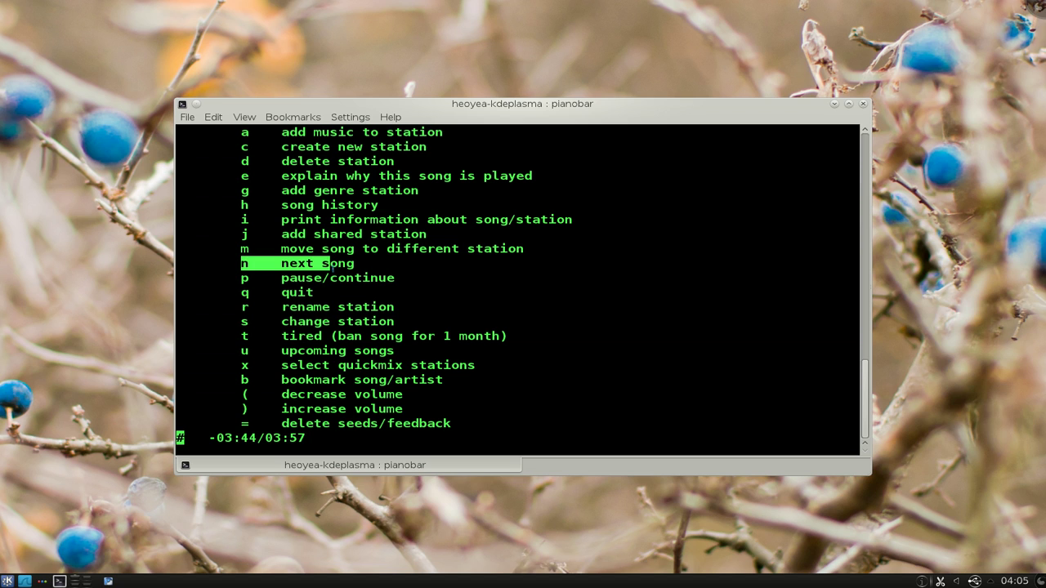
click(380, 270)
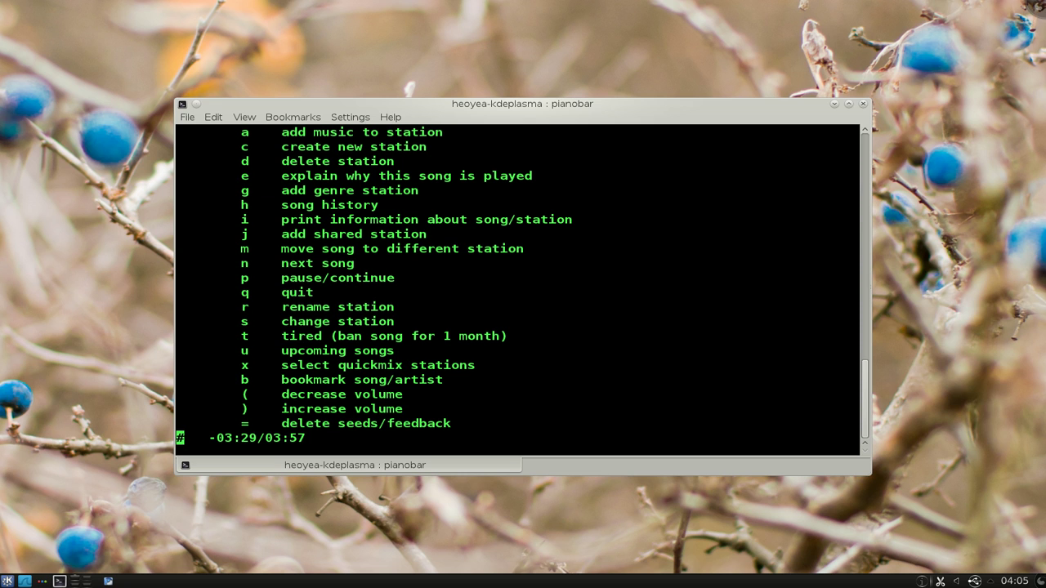
scroll(346, 235, up, 1)
scroll(462, 380, down, 1)
key(q)
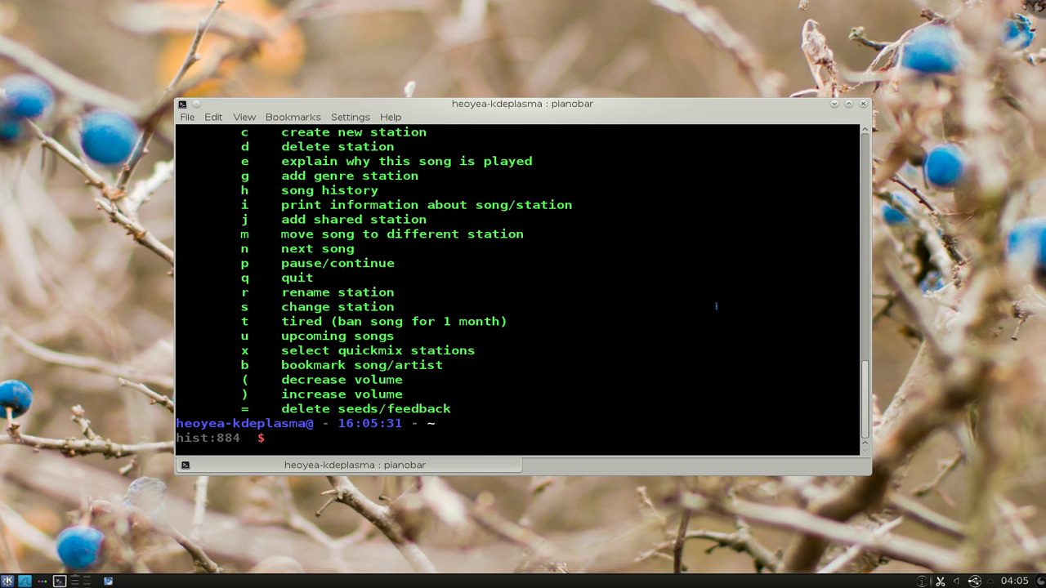
Step: Relaunch pianobar, abort it at the Username prompt, and minimize the terminal
text(pianobar)
key(Return)
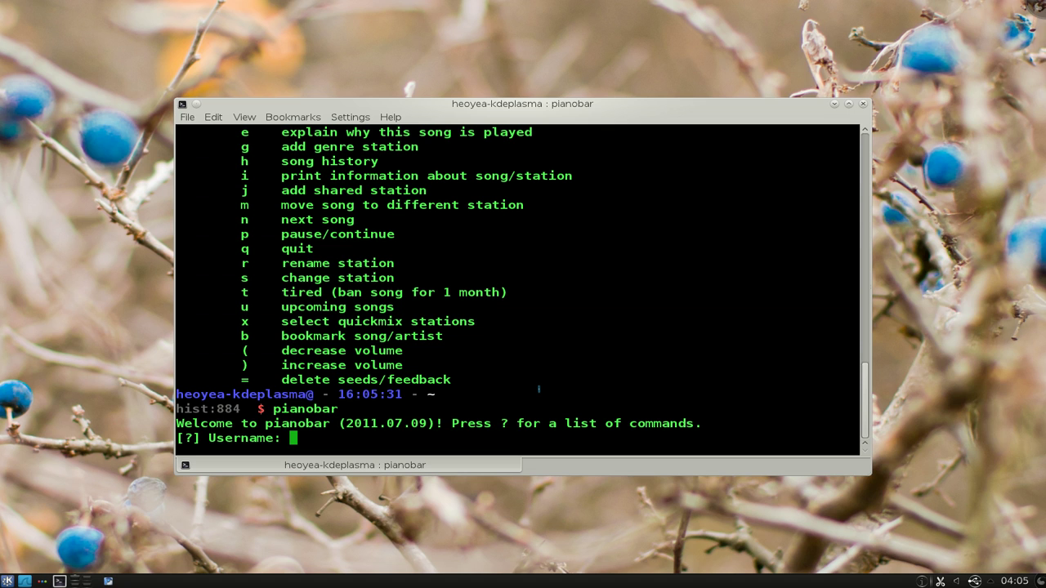
key(Return)
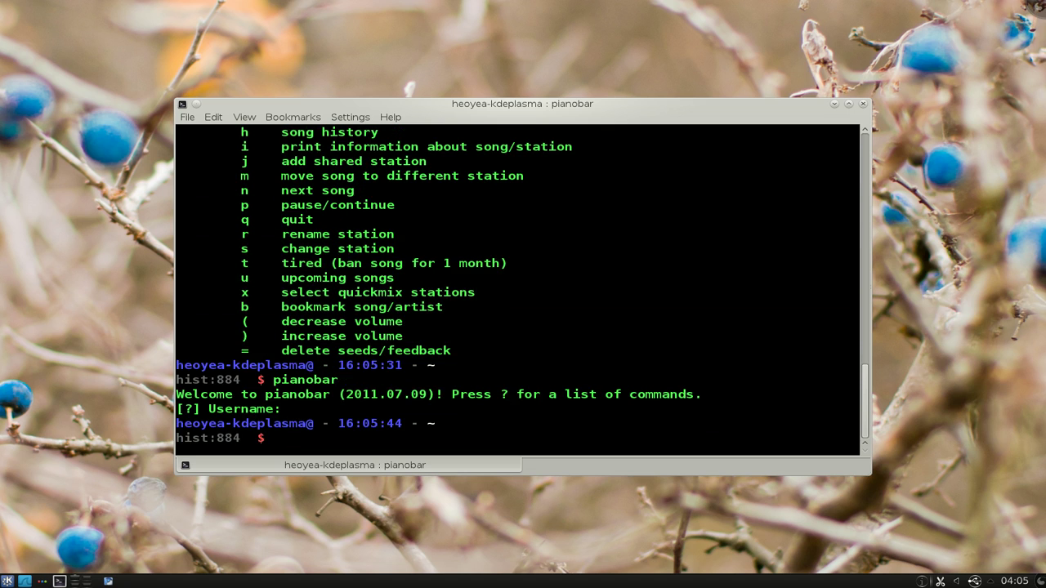
click(835, 105)
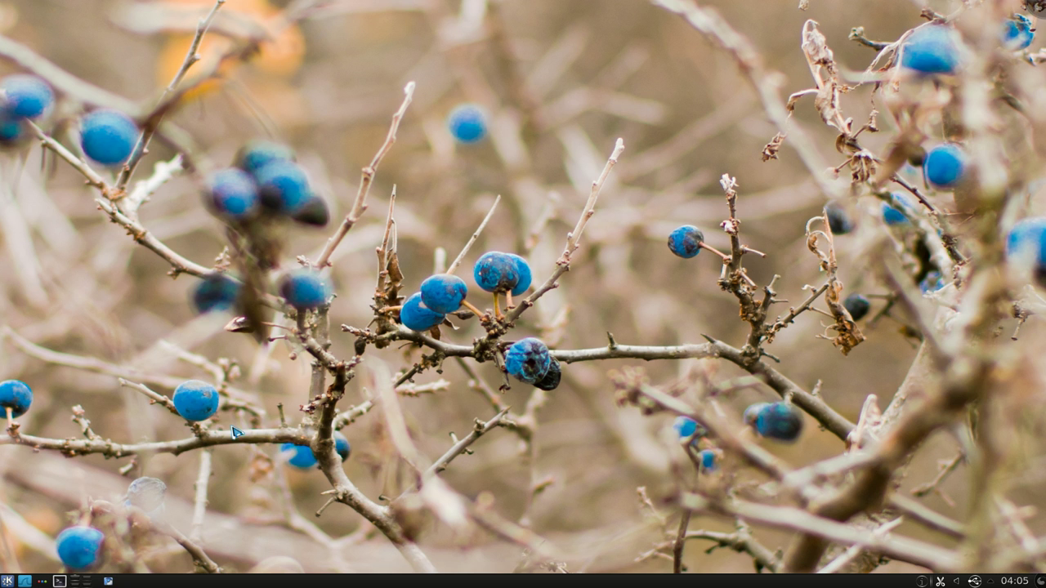
Step: Open Dolphin at Home, reveal hidden files with Alt+., and select the .config folder
click(24, 581)
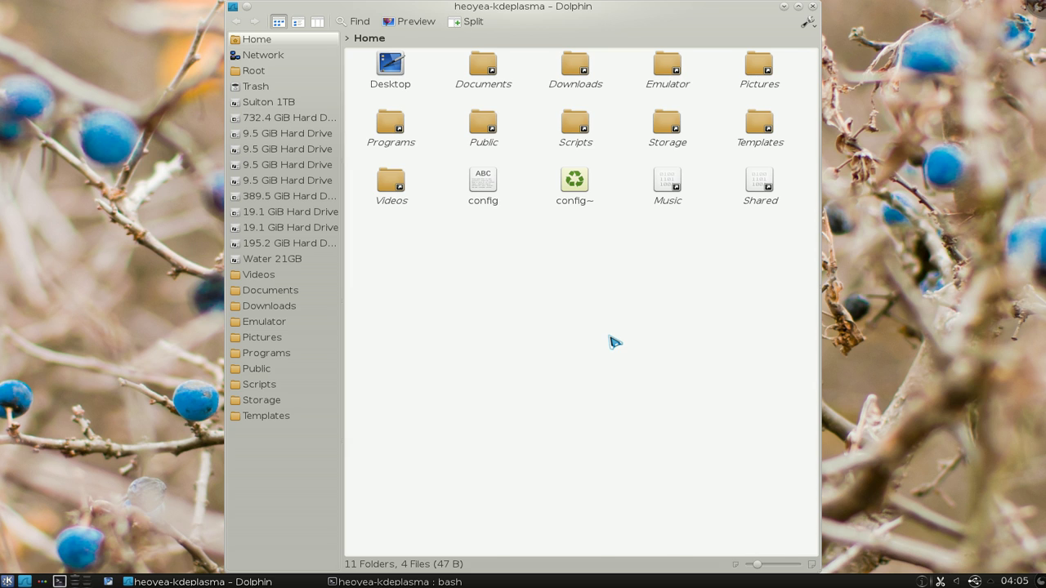
key(alt+period)
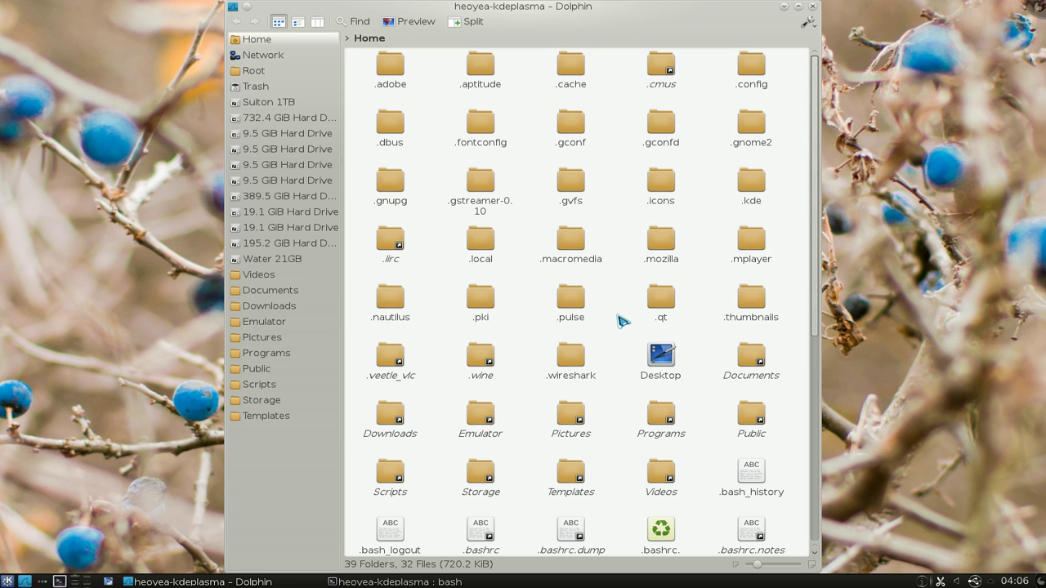
text(config)
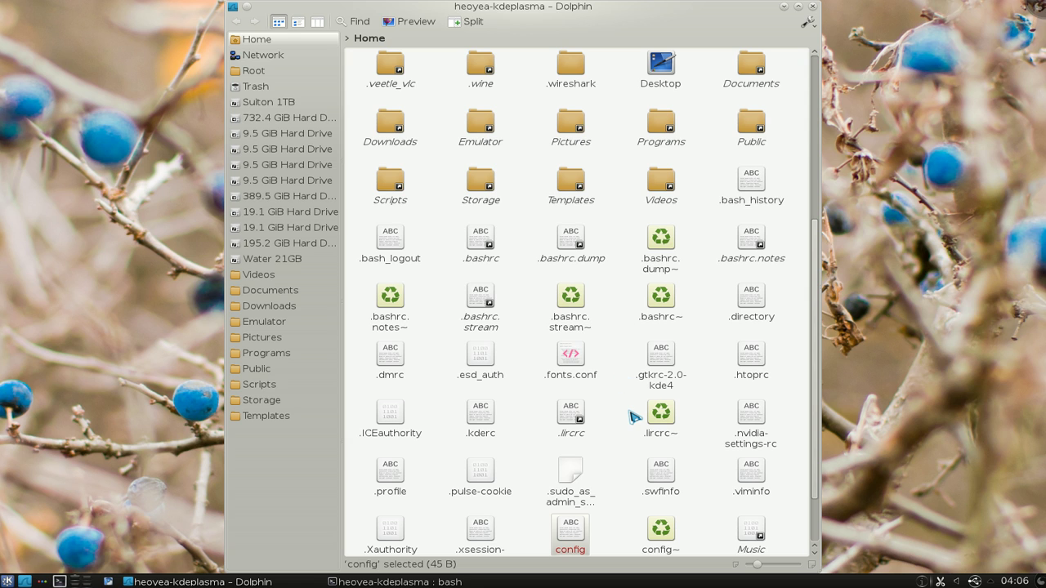
key(Home)
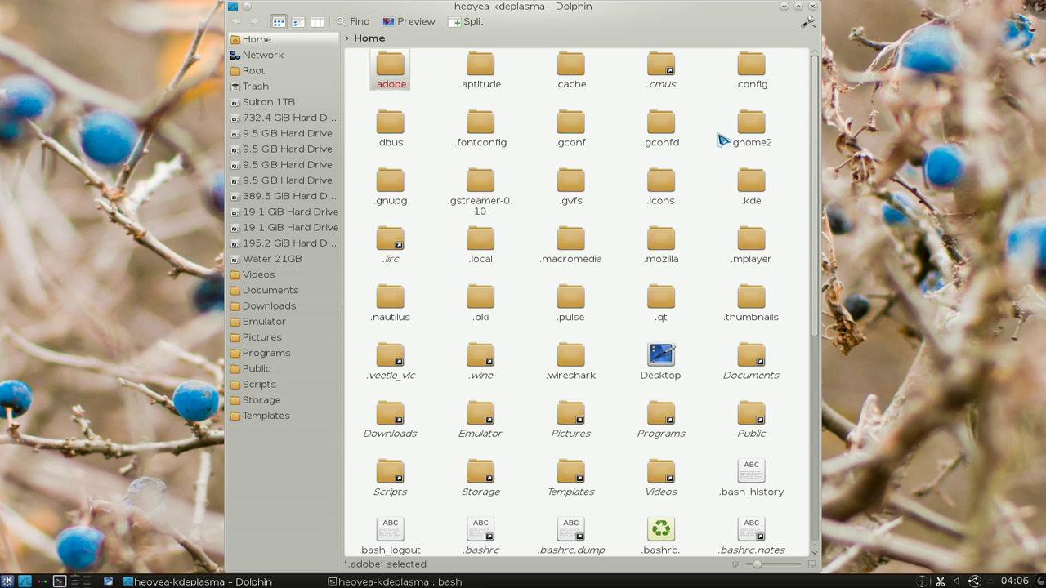
click(760, 81)
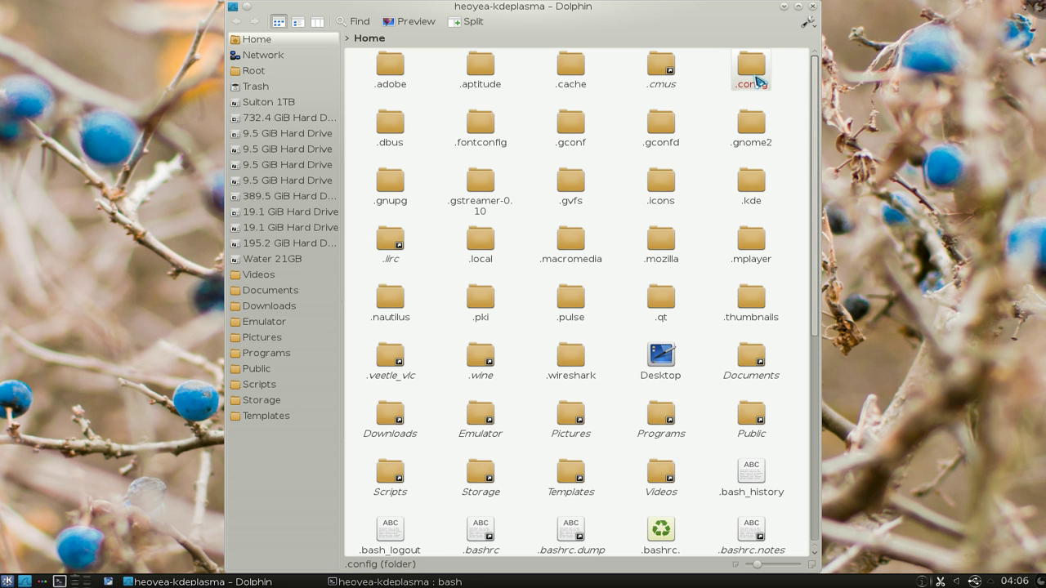
Step: Inside .config, create a new folder named 'pianobar'
double_click(762, 80)
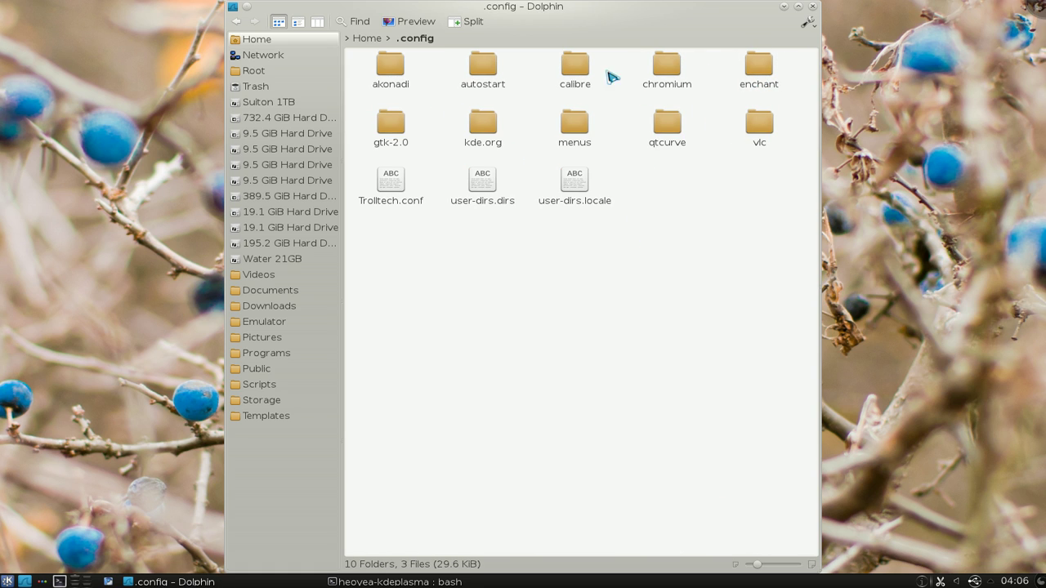
right_click(685, 198)
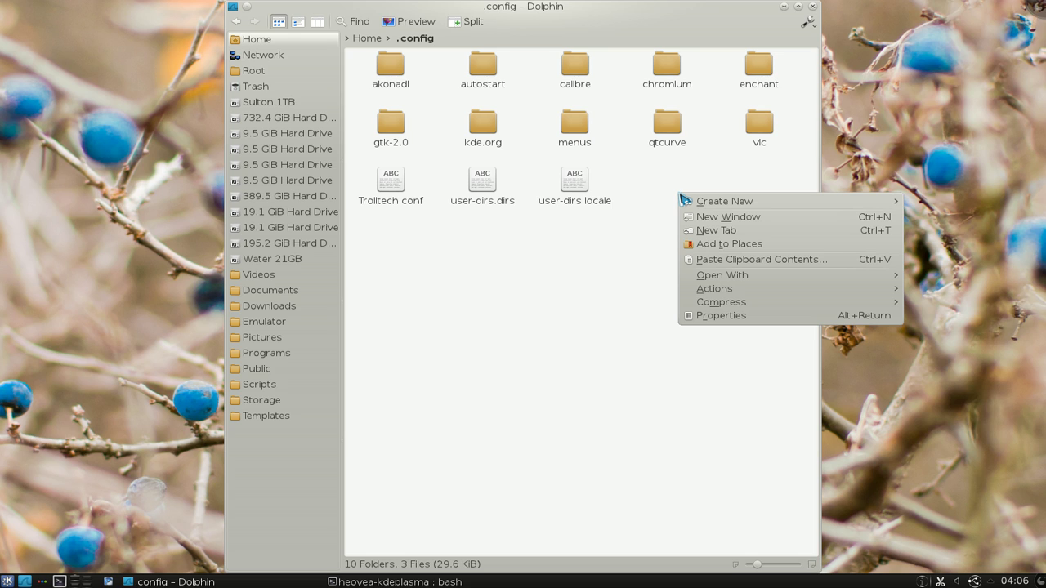
mouse_move(729, 203)
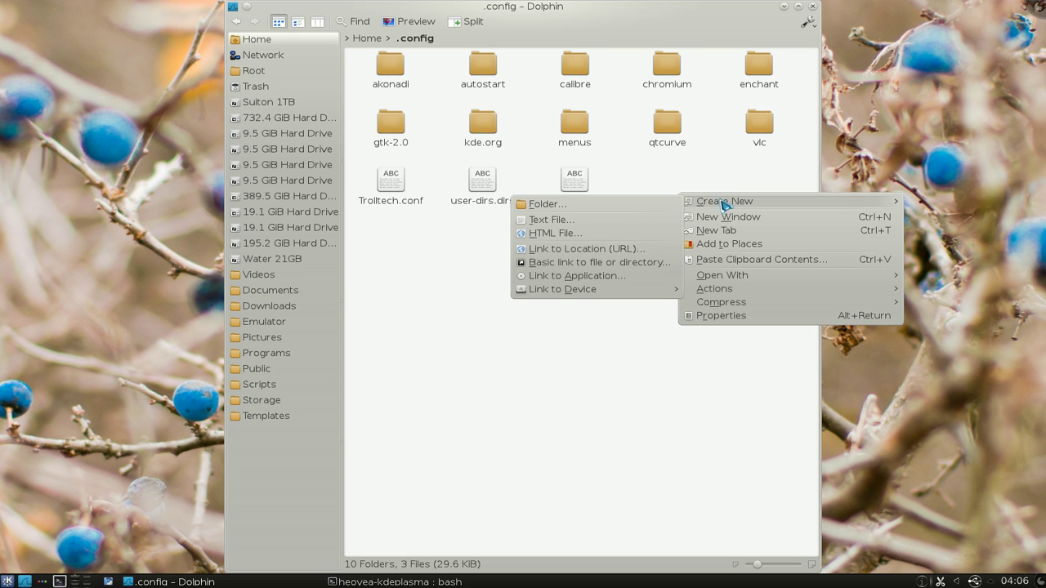
click(662, 207)
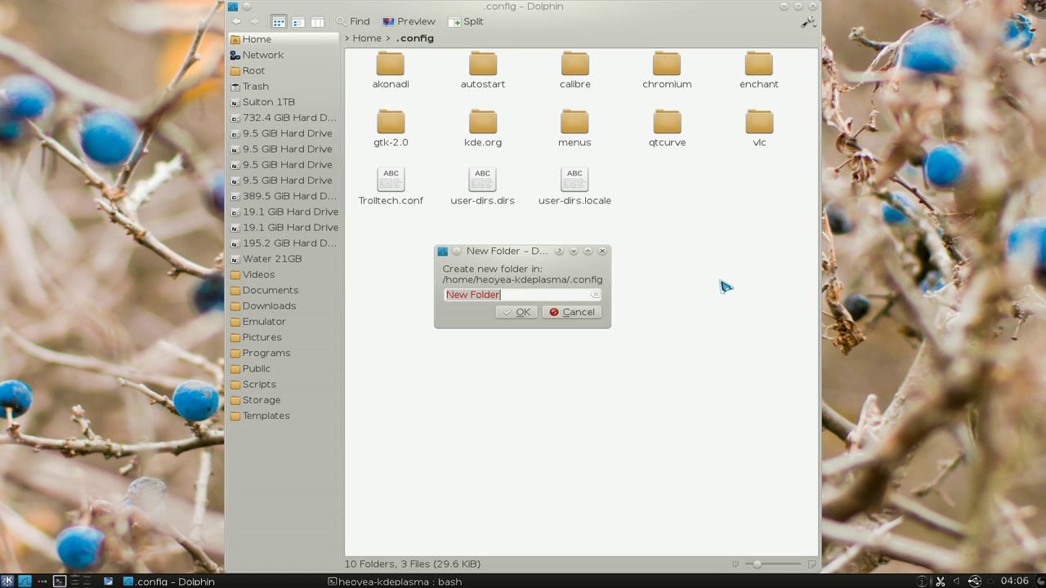
text(pianobar)
click(516, 313)
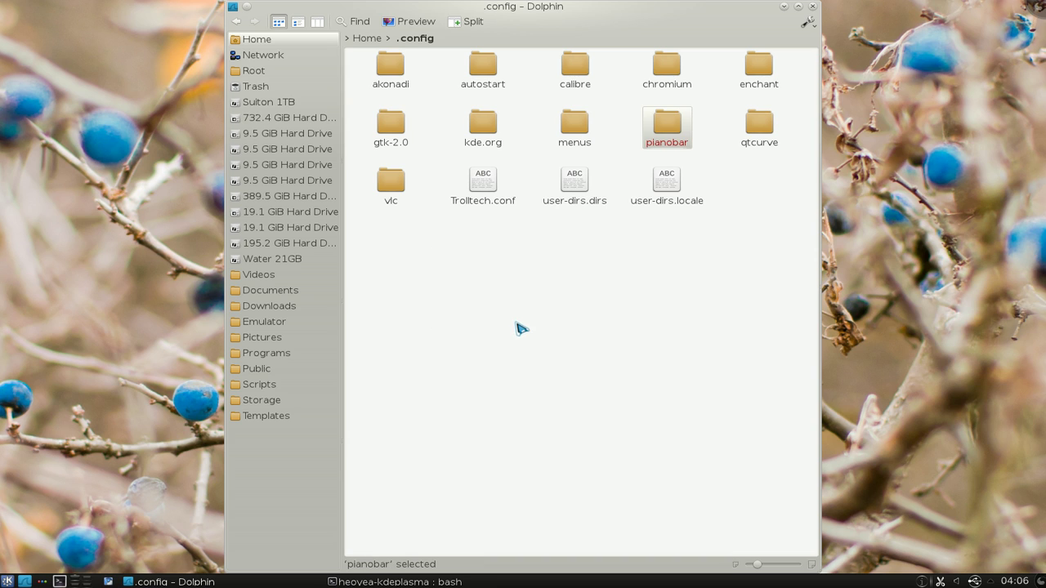
Step: In the pianobar folder, create an empty text file 'config' and open it in Kate
click(670, 139)
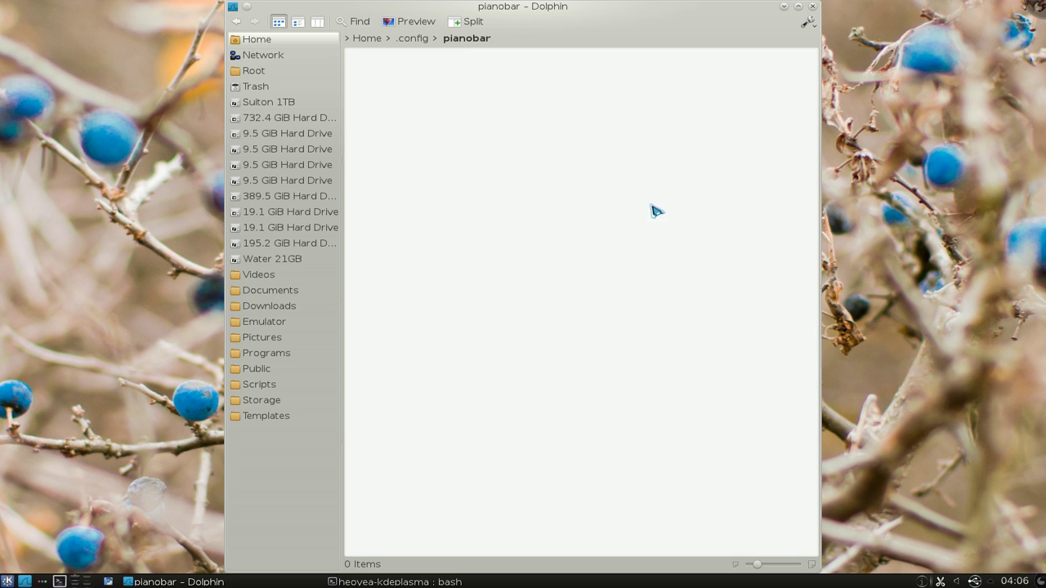
right_click(554, 147)
mouse_move(583, 159)
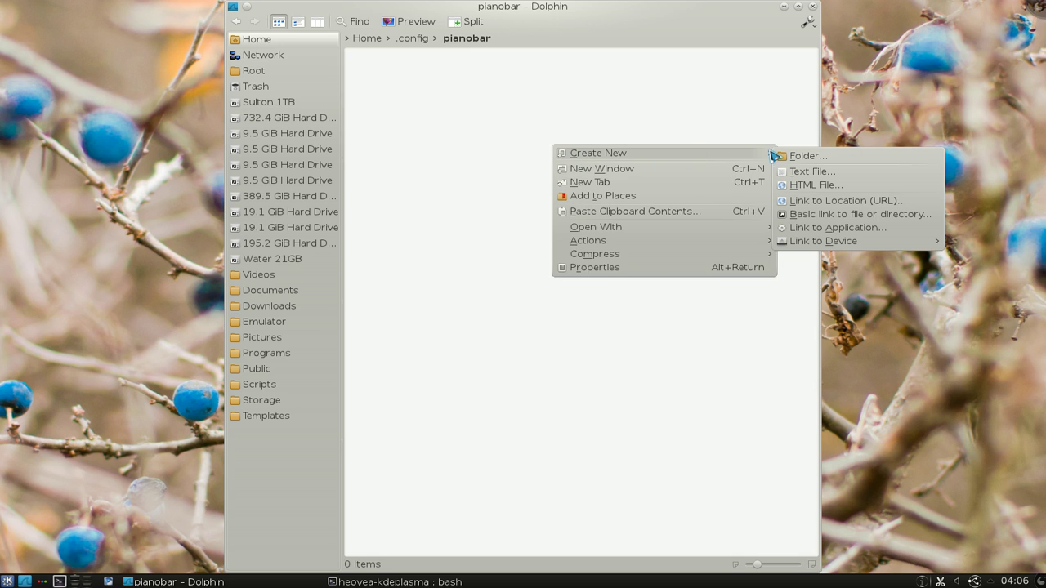
click(825, 172)
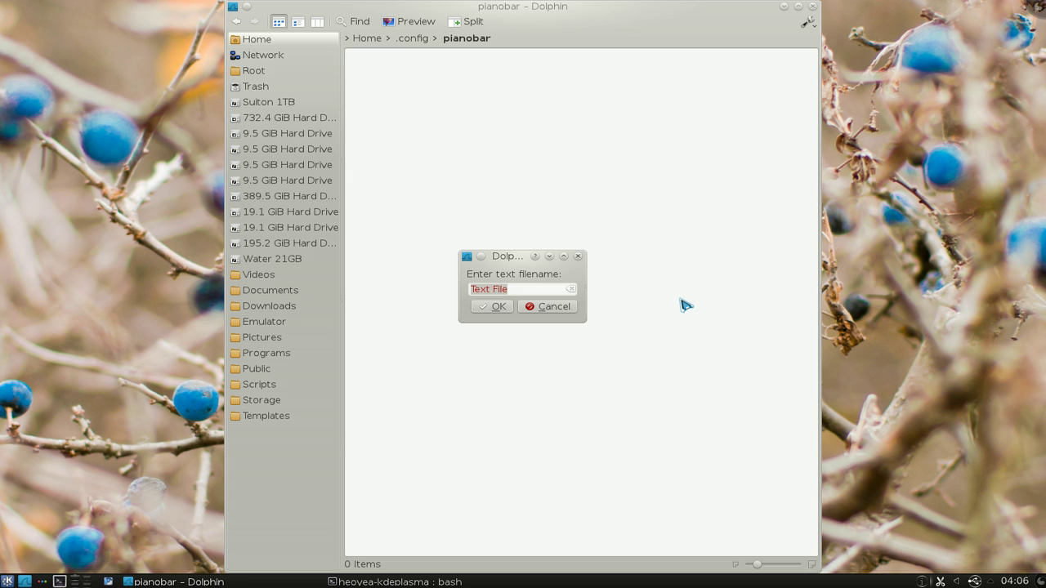
text(config)
click(494, 307)
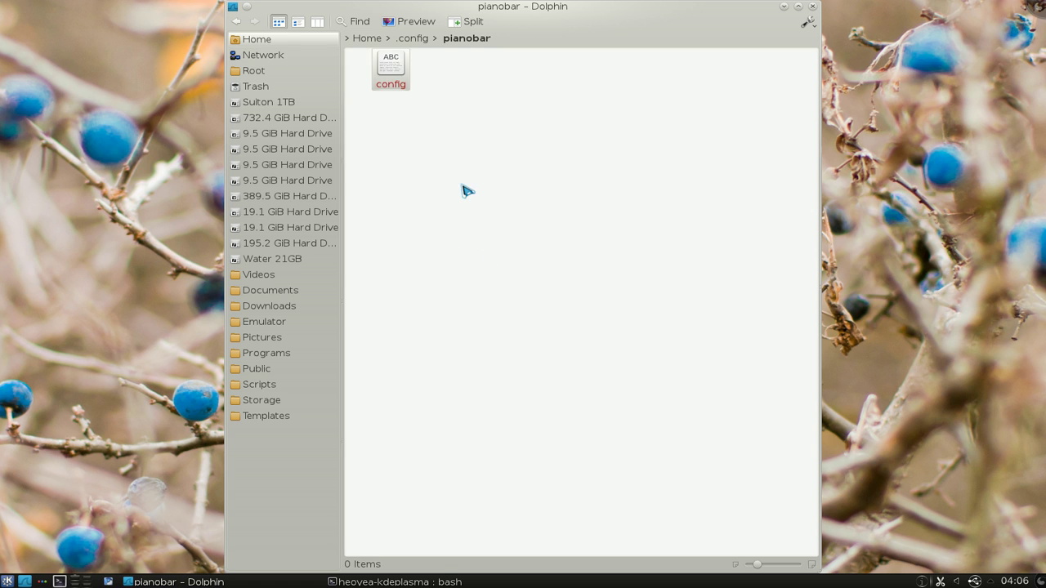
double_click(389, 69)
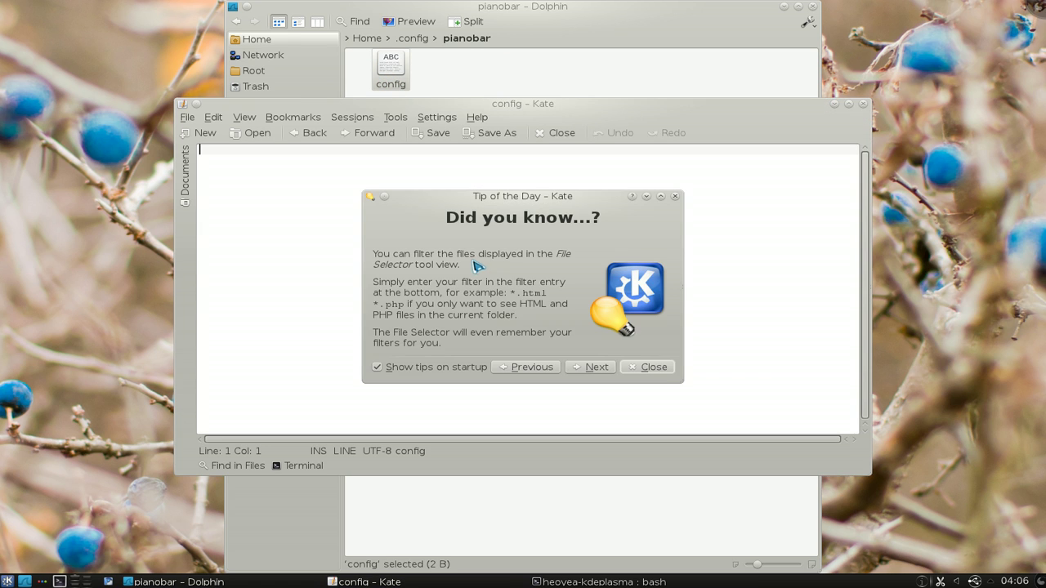
Step: Enter a 'user =' line with the Pandora e-mail and a 'password =' line with the account password
click(665, 370)
key(Return)
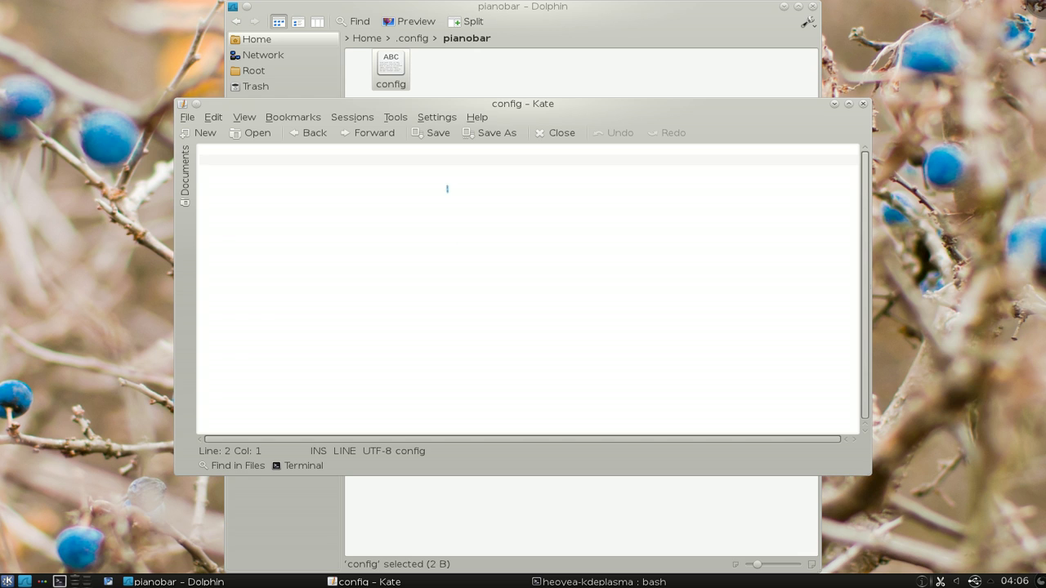
key(Up)
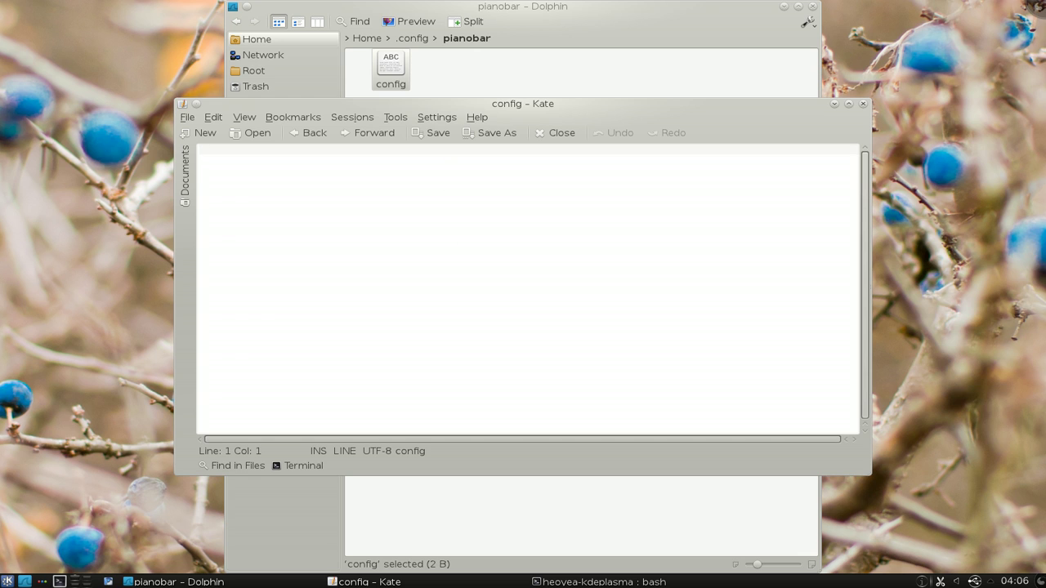
text(user)
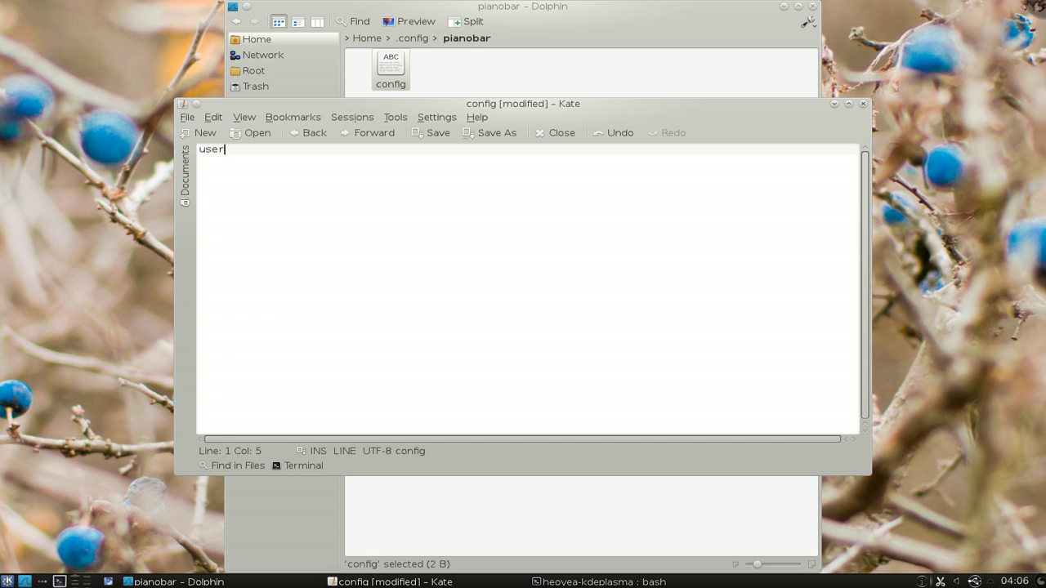
text( = email@gmail.com)
key(Return)
text(pas)
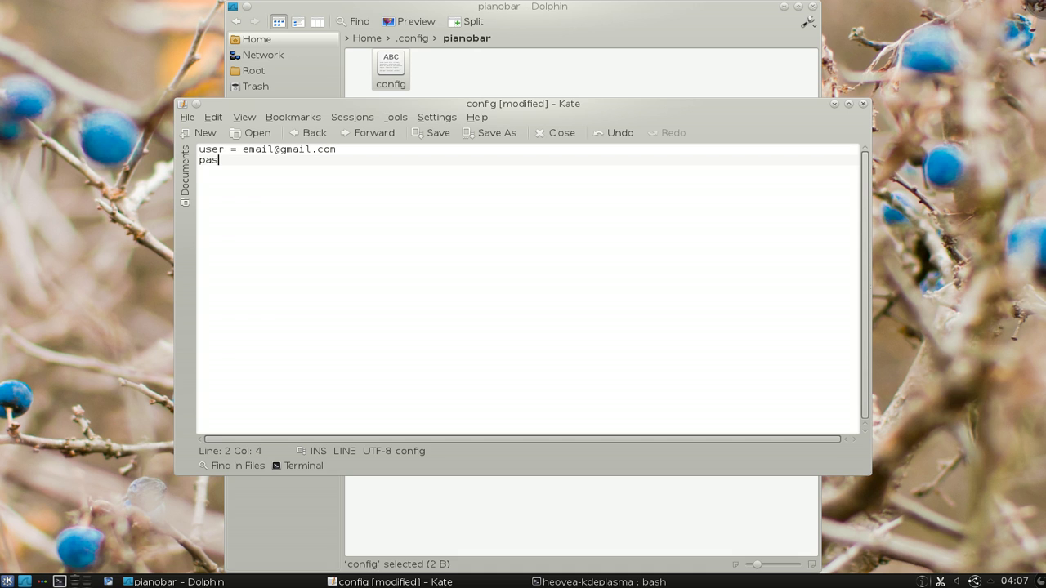
text(sword = urpassword)
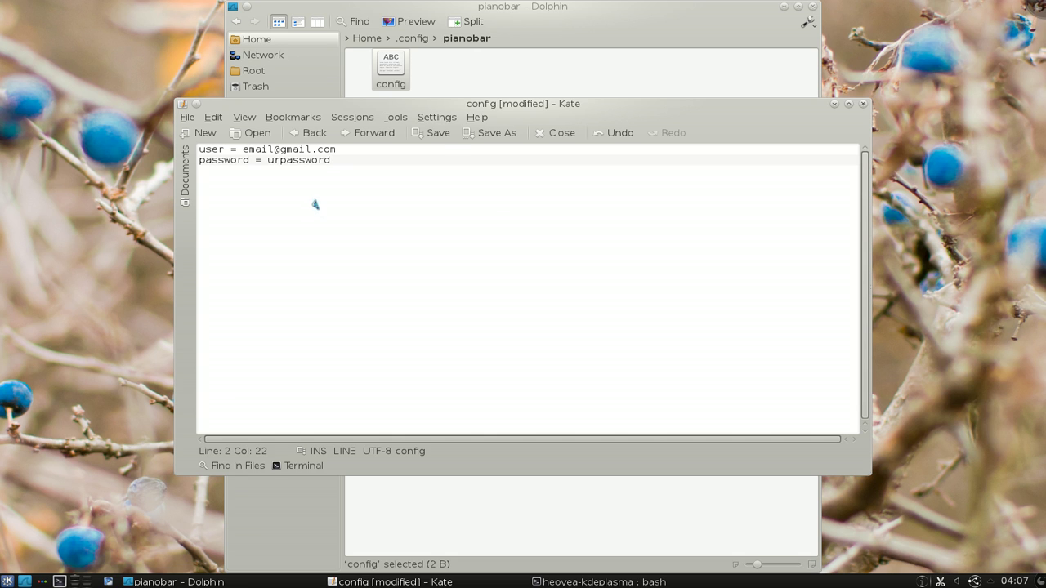
Step: Save the config file and close Kate
drag(491, 106, 607, 163)
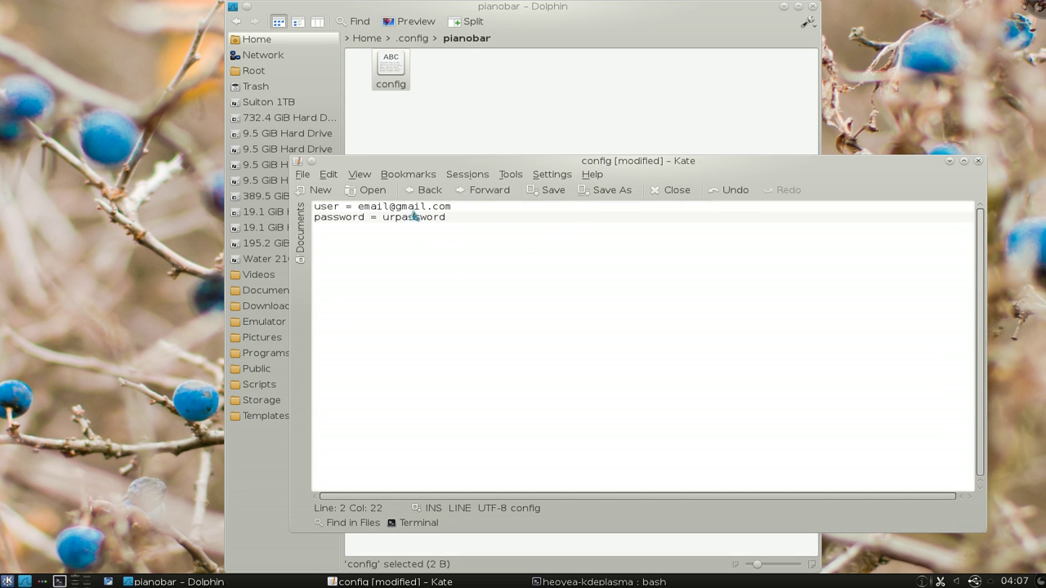
click(551, 191)
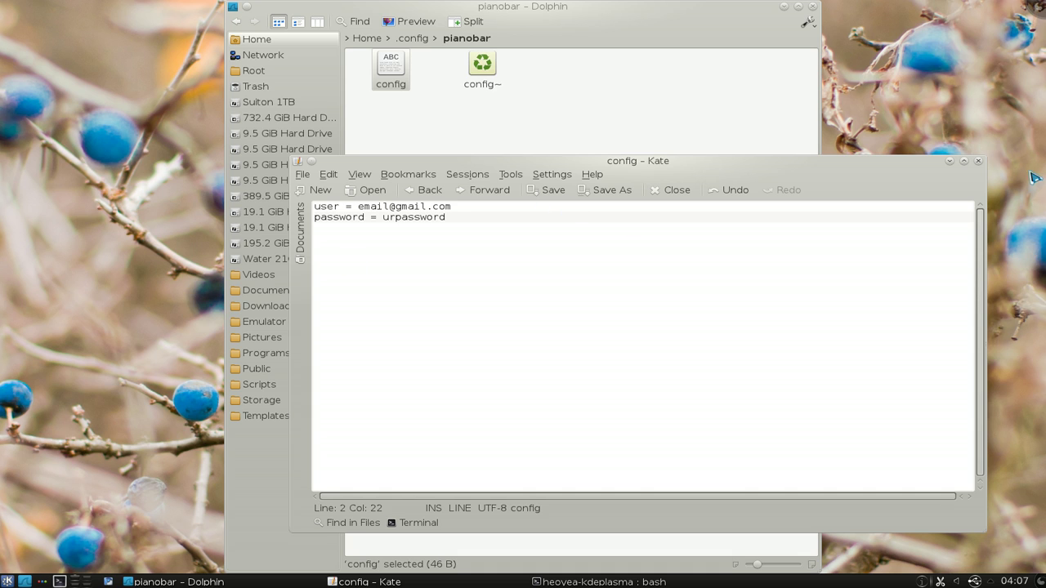
click(978, 162)
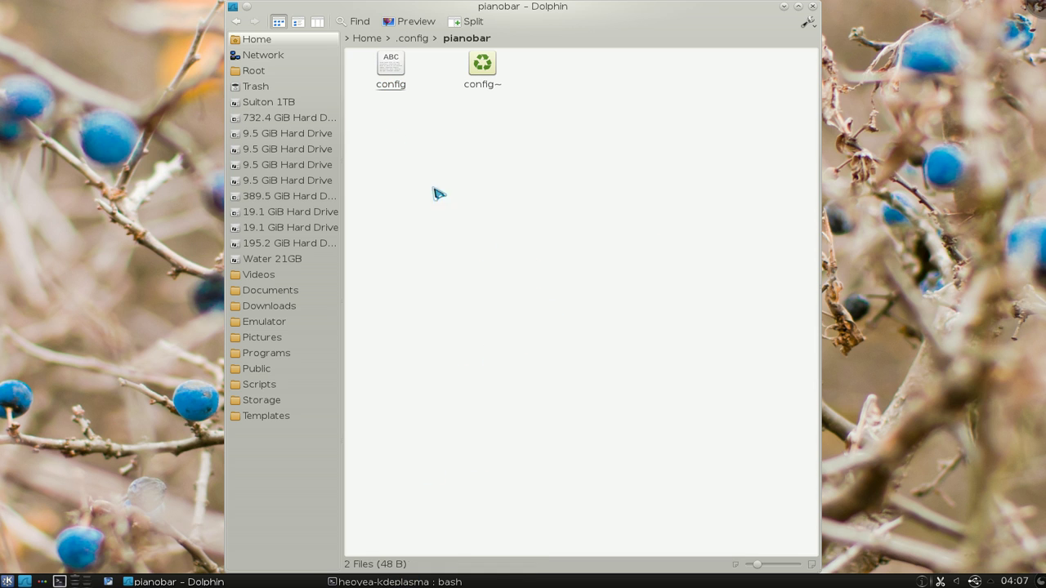
Step: Trash pianobar's config and config~, then move the Home folder's config into pianobar
drag(539, 117, 401, 86)
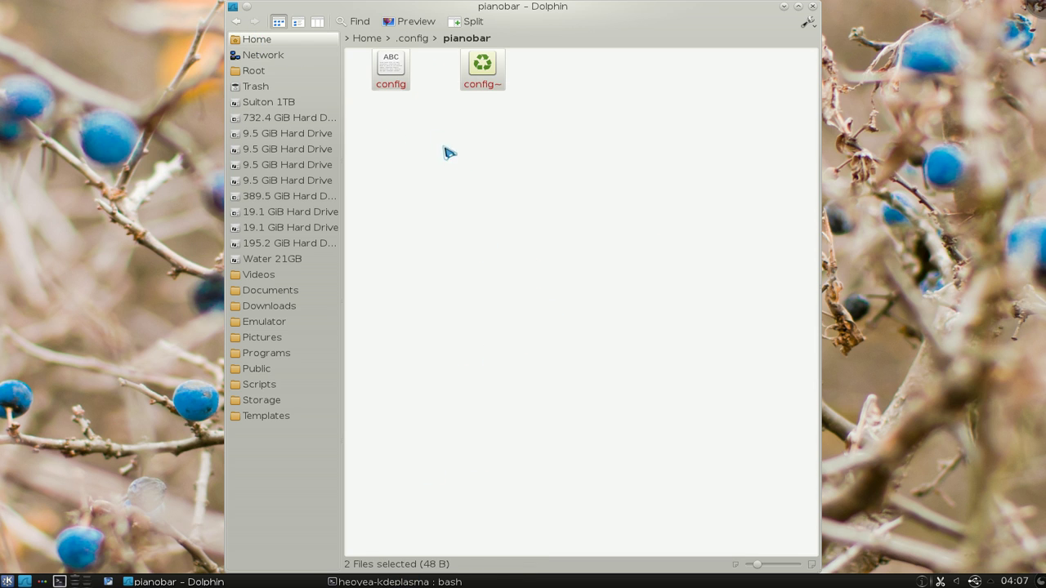
key(Delete)
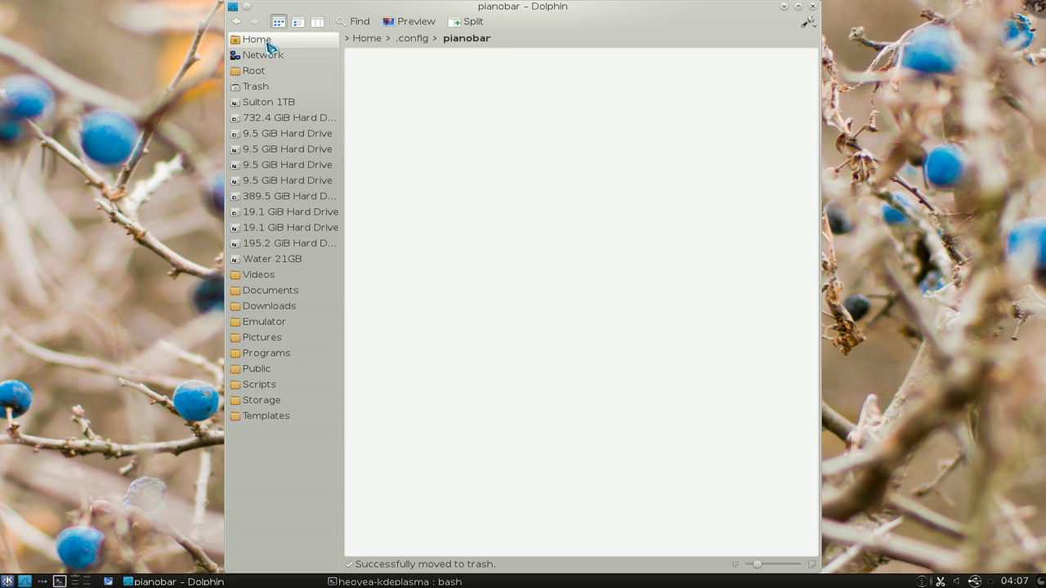
middle_click(269, 40)
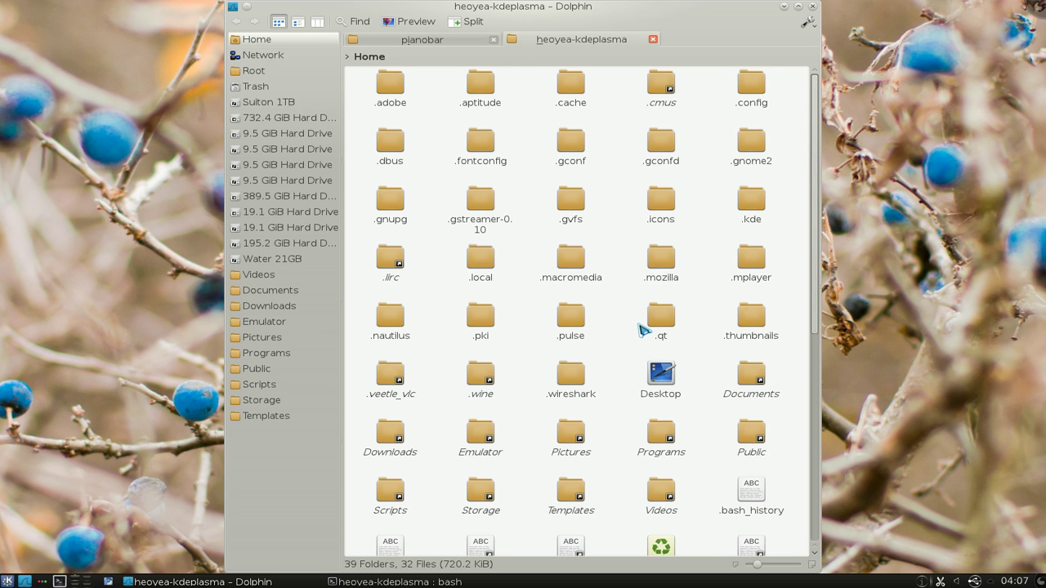
key(alt+period)
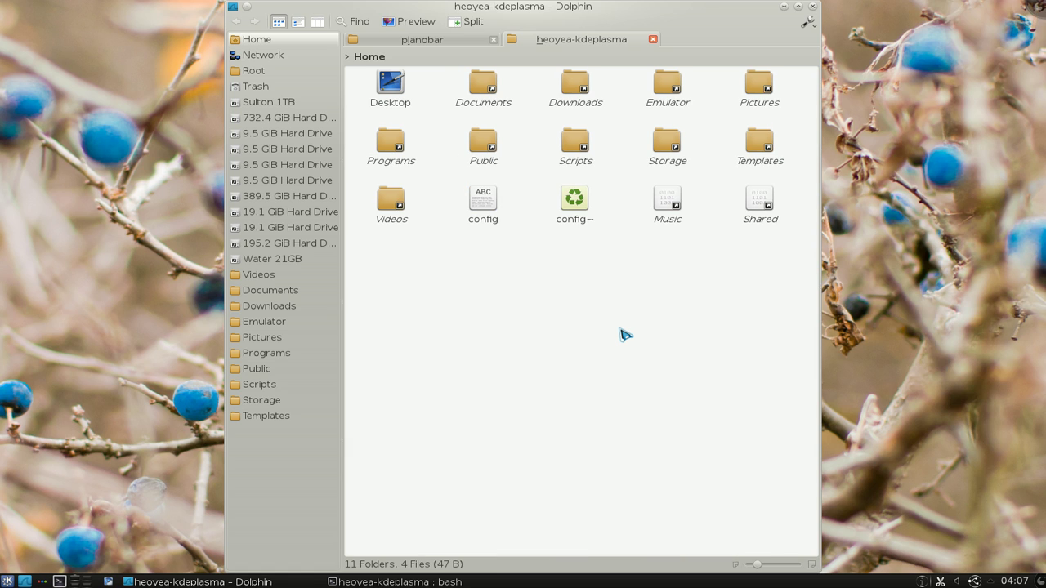
drag(484, 203, 450, 133)
click(482, 137)
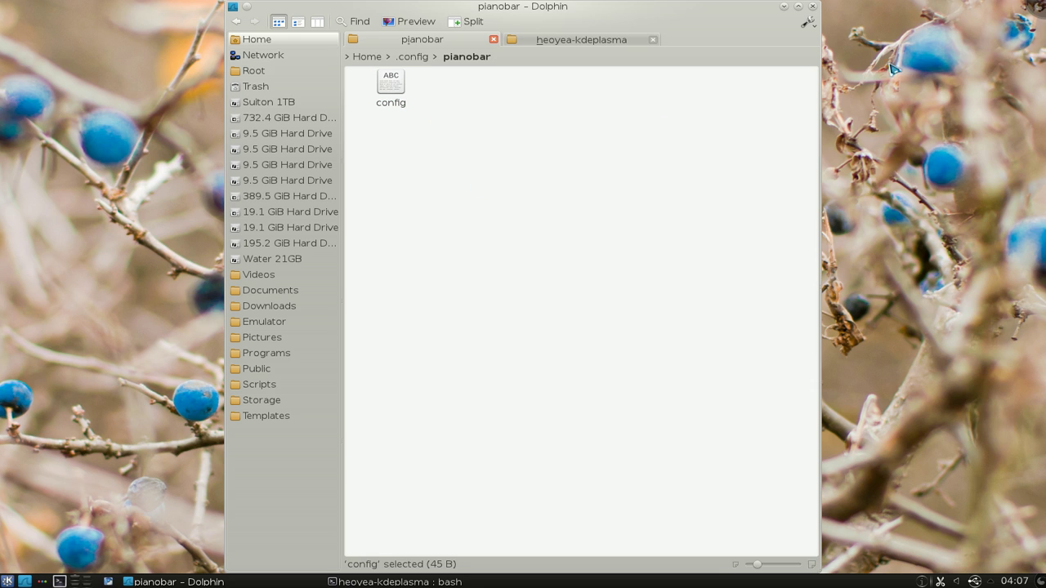
Step: Back in a cleared Konsole, launch pianobar so it logs in from the config
click(788, 8)
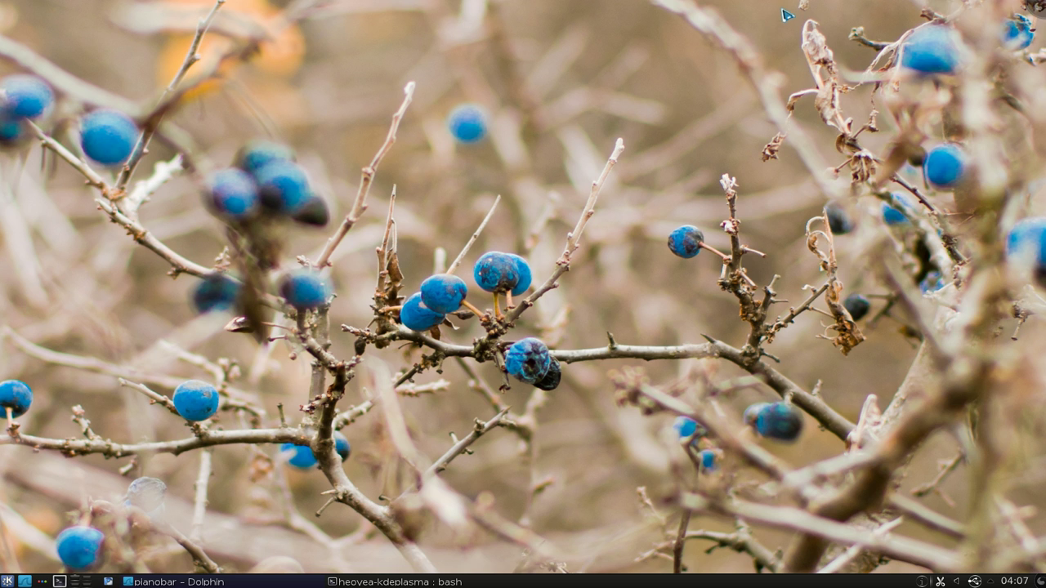
click(395, 582)
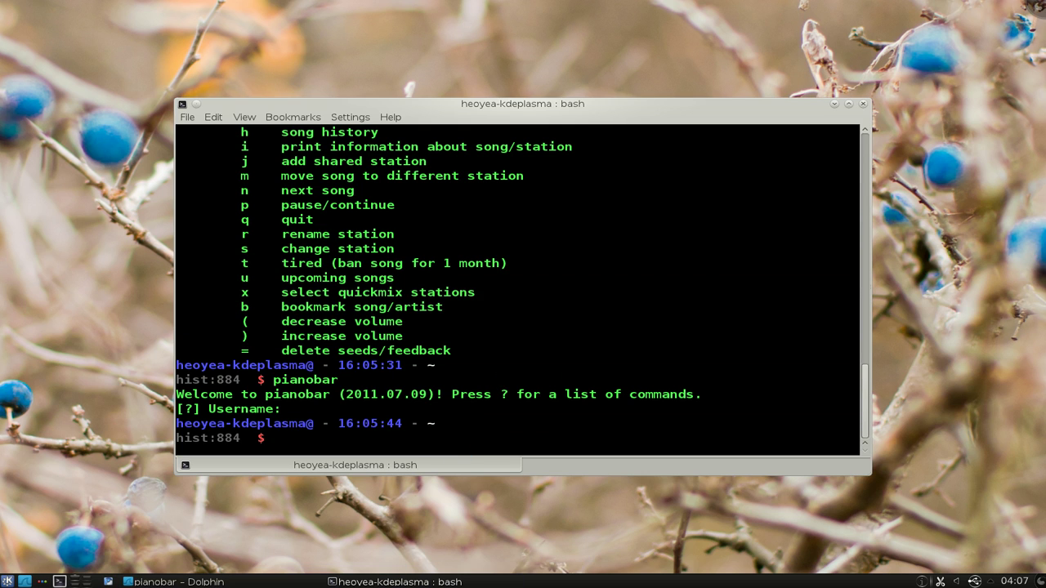
key(ctrl+l)
text(pianobar)
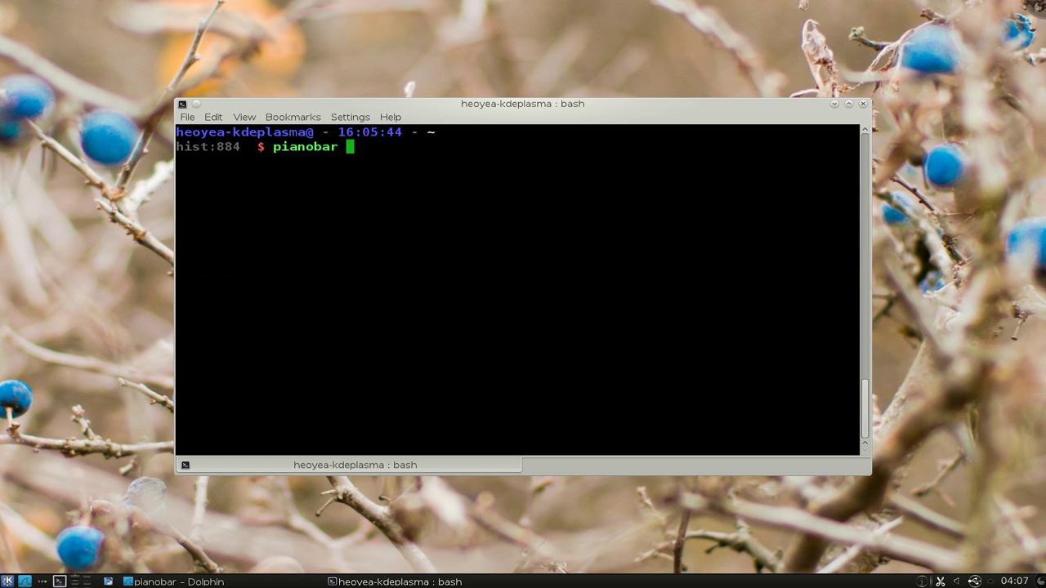
key(Return)
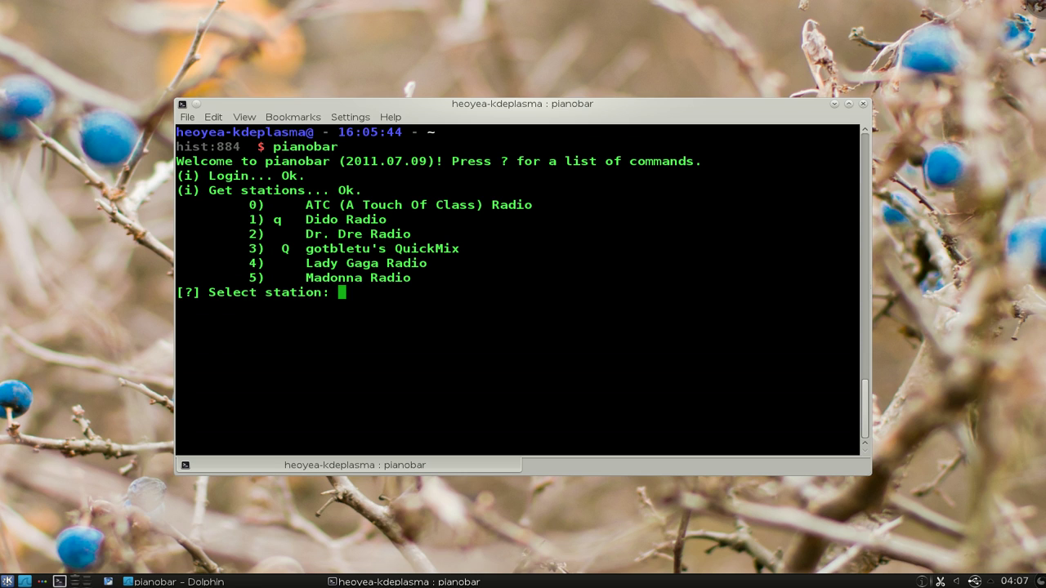
Step: Play station 5, Madonna Radio, then quit pianobar and minimise Konsole
text(5)
key(Return)
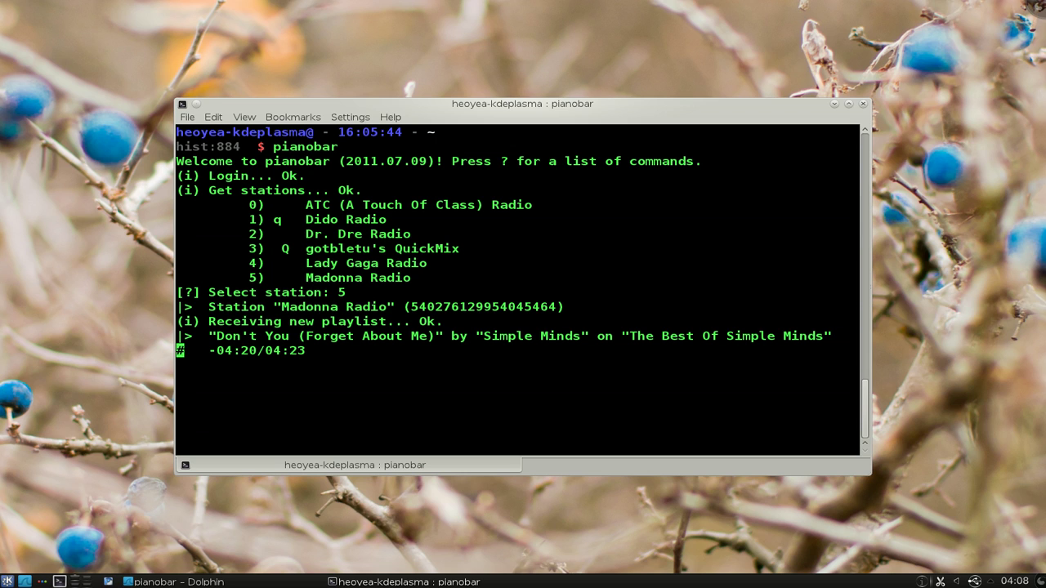
key(q)
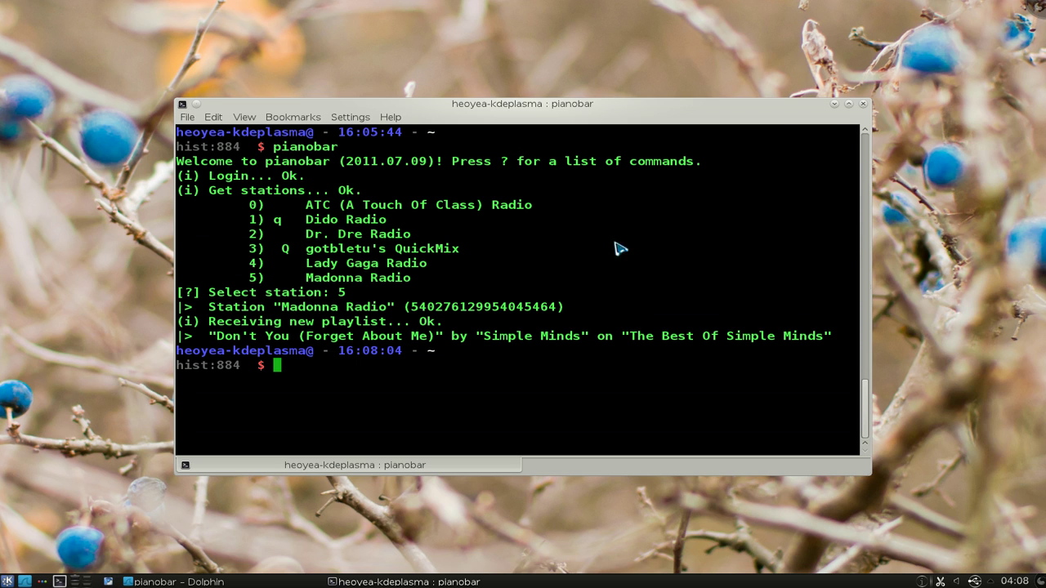
click(835, 104)
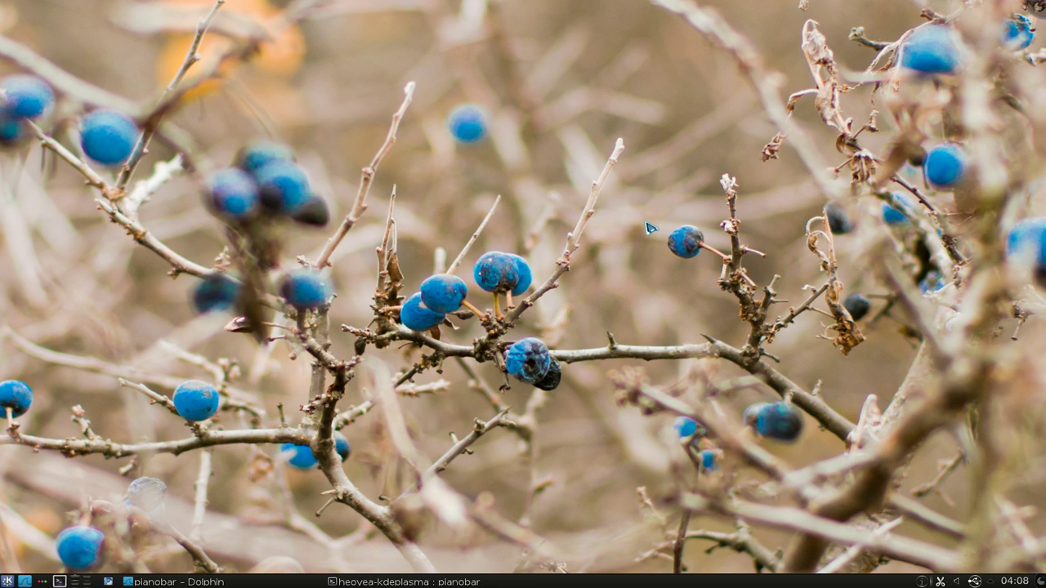